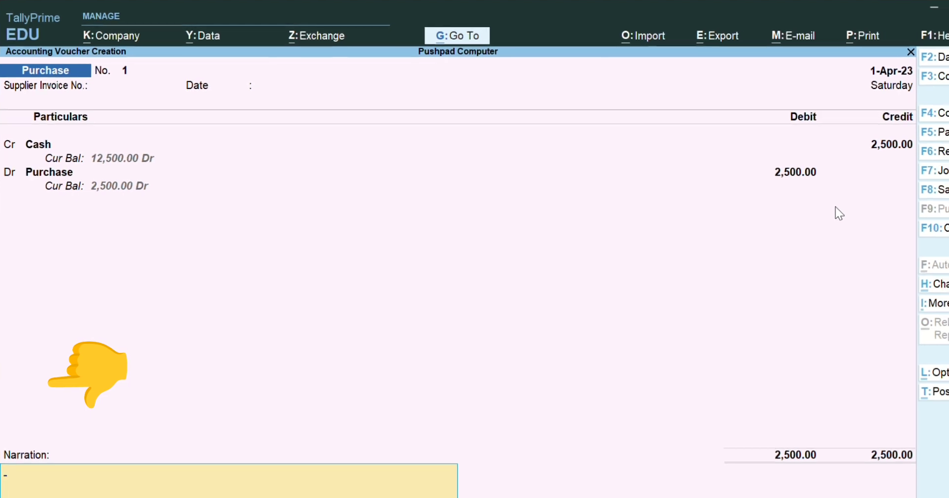
Leave the narration blank and save the cash purchase voucher for 2,500.
{"action": "type", "text": "-"}
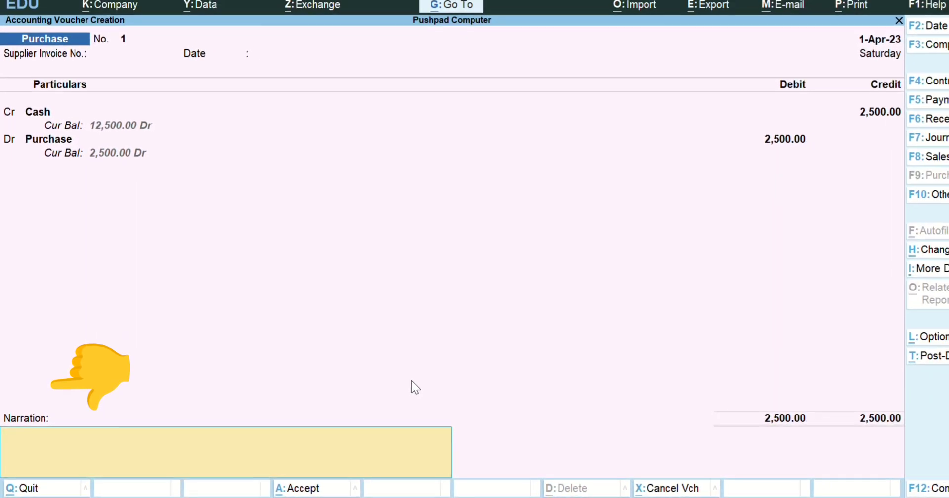
{"action": "key", "text": "Return"}
{"action": "key", "text": "Return"}
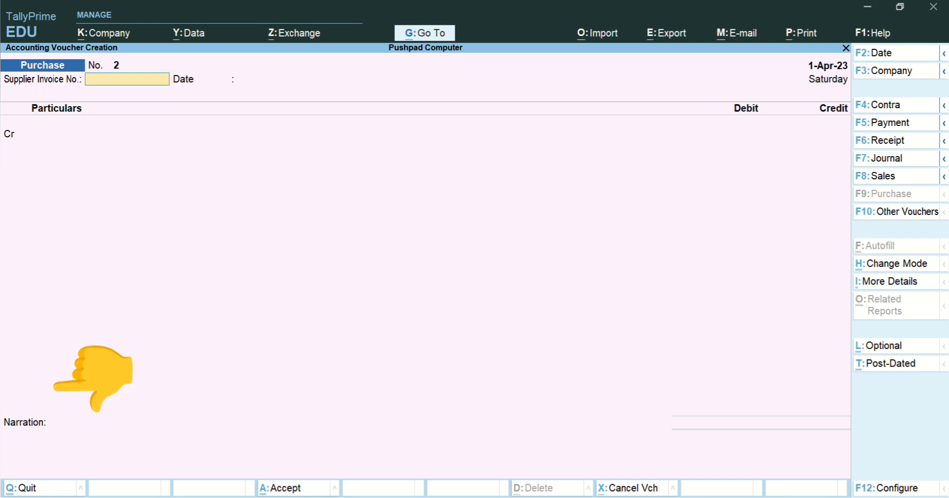
Switch from the empty purchase voucher to a sales voucher and set its entry mode to As Voucher.
{"action": "key", "text": "Escape"}
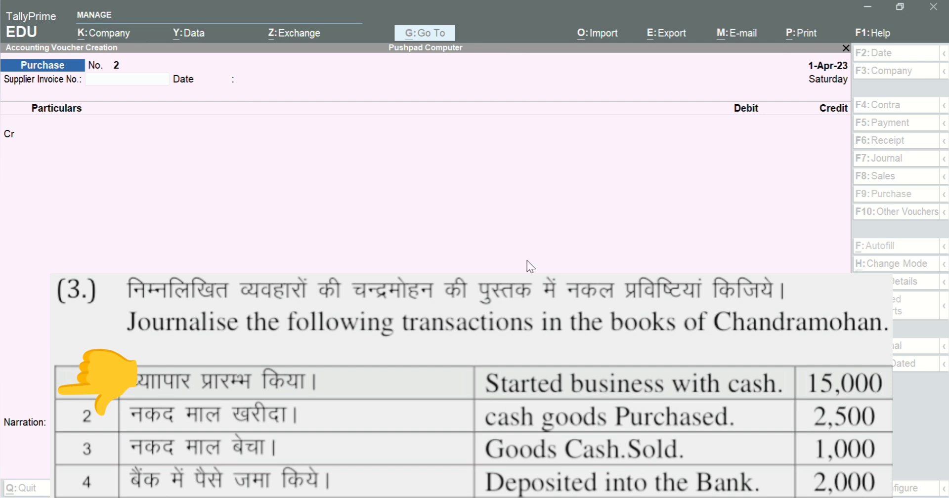
{"action": "left_click", "coordinate": [591, 267]}
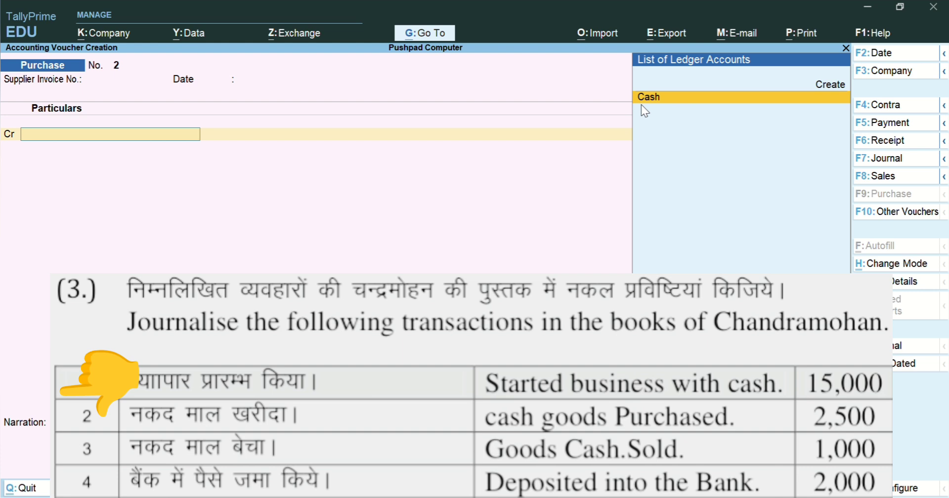
{"action": "left_click", "coordinate": [896, 177]}
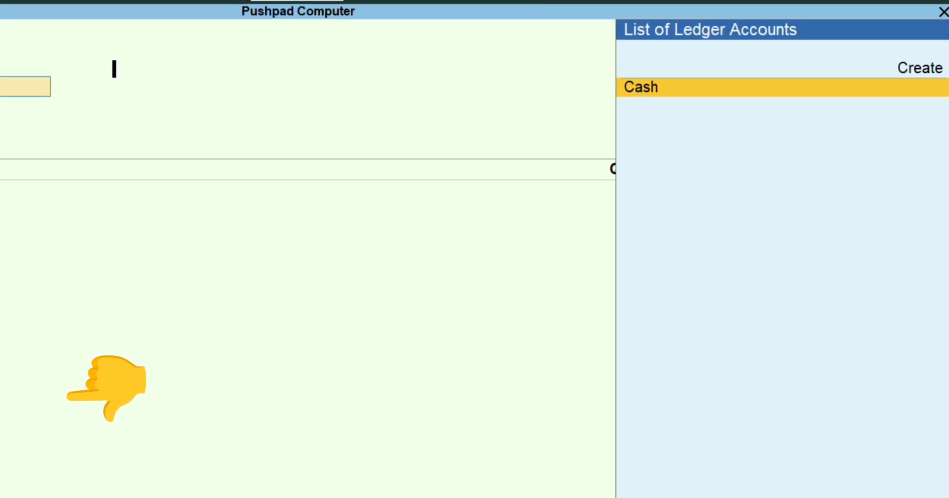
{"action": "key", "text": "ctrl+h"}
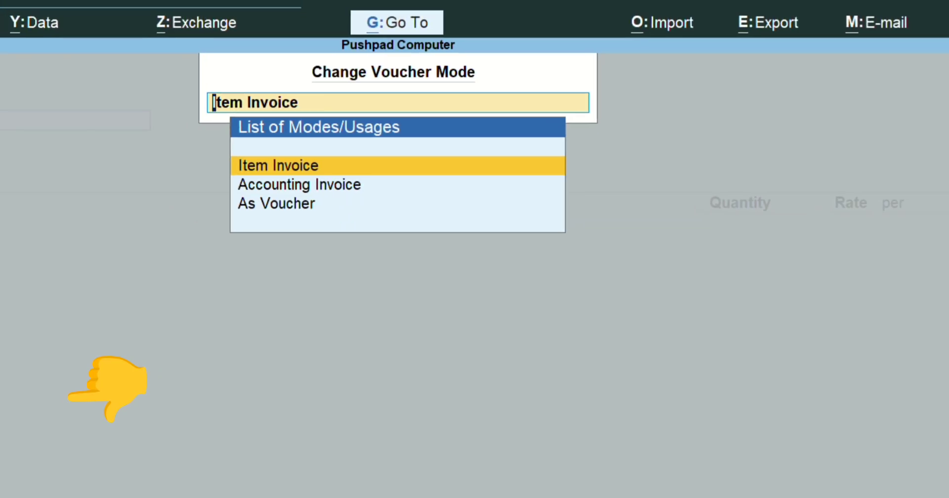
{"action": "key", "text": "Down"}
{"action": "key", "text": "Down"}
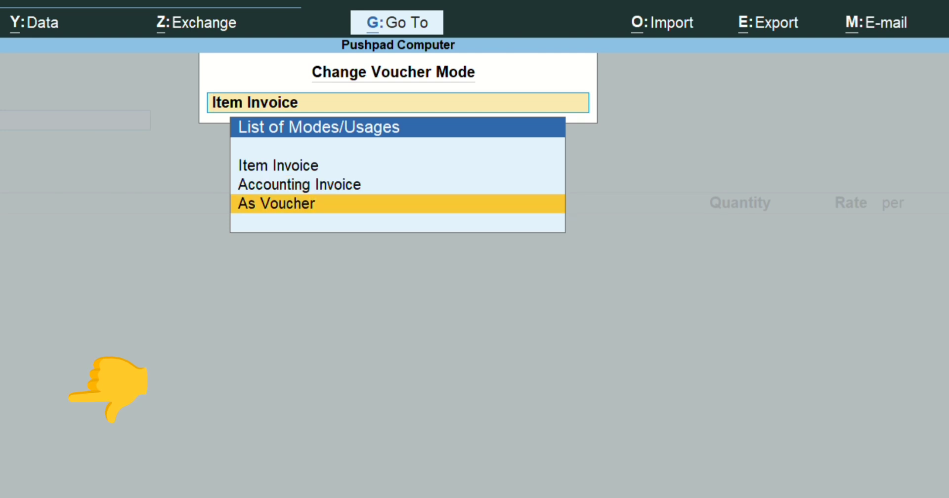
{"action": "key", "text": "Return"}
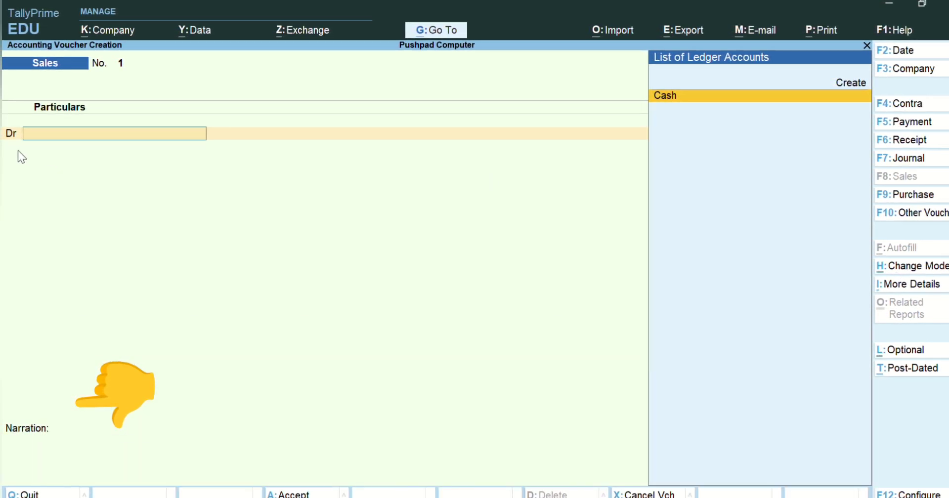
Debit the Cash ledger in the sales voucher, leaving its dispatch details blank and accepting the default party details.
{"action": "key", "text": "Return"}
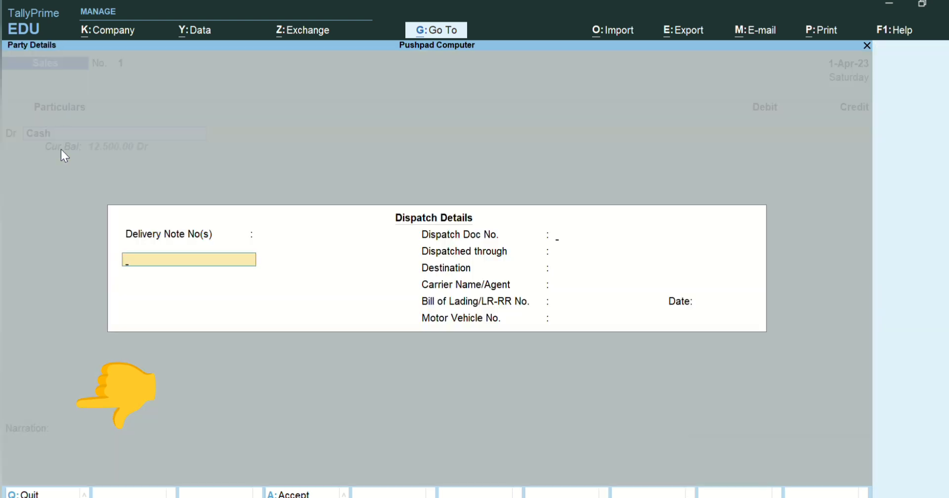
{"action": "key", "text": "Return"}
{"action": "key", "text": "Return"}
{"action": "key", "text": "Return"}
{"action": "key", "text": "Return"}
{"action": "key", "text": "Return"}
{"action": "key", "text": "Return"}
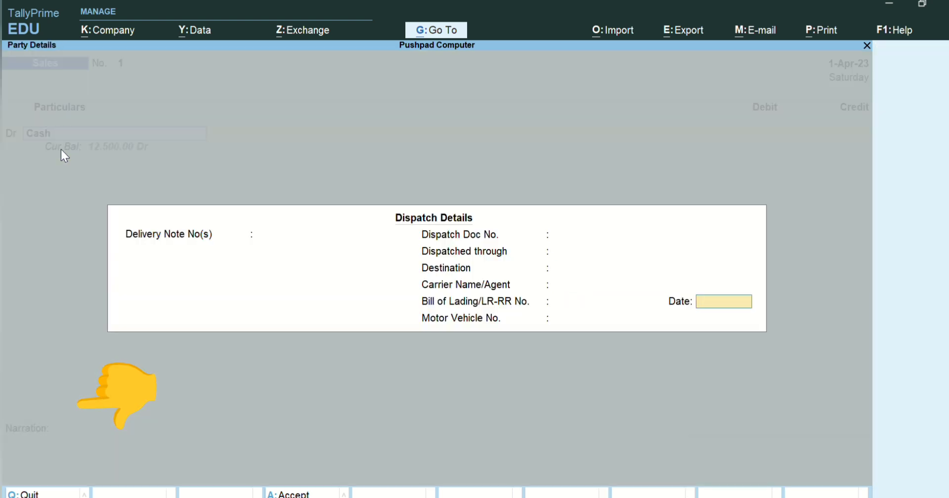
{"action": "key", "text": "Return"}
{"action": "key", "text": "Return"}
{"action": "key", "text": "Return"}
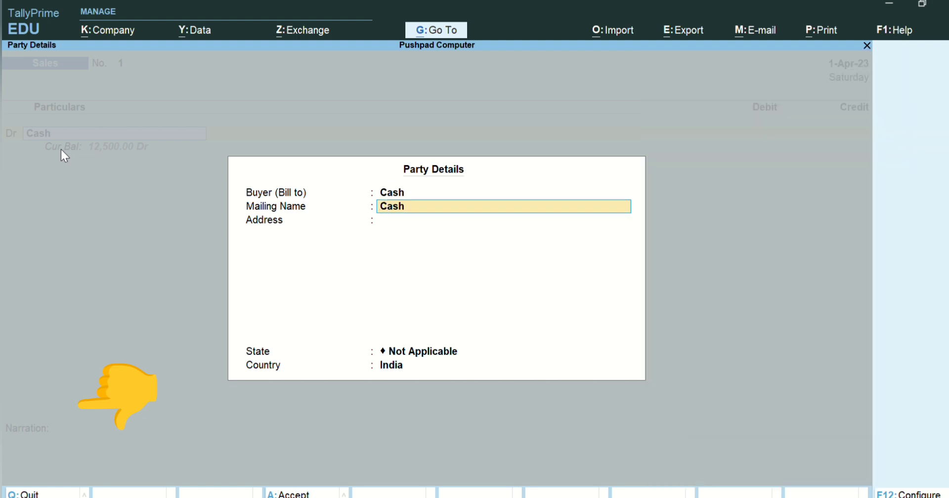
{"action": "key", "text": "Return"}
{"action": "key", "text": "Return"}
{"action": "key", "text": "Return"}
{"action": "key", "text": "Return"}
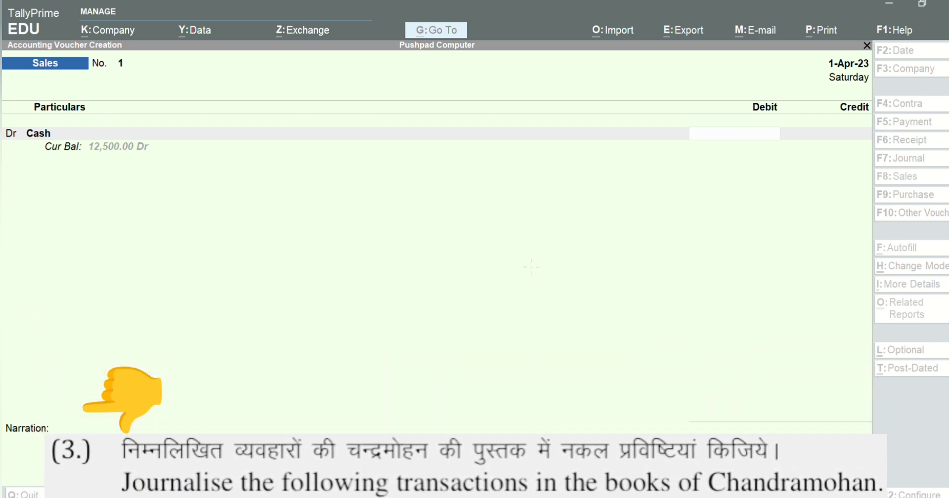
Enter 1000 as the Cash debit amount and start creating a new ledger for the credit line.
{"action": "left_click", "coordinate": [604, 258]}
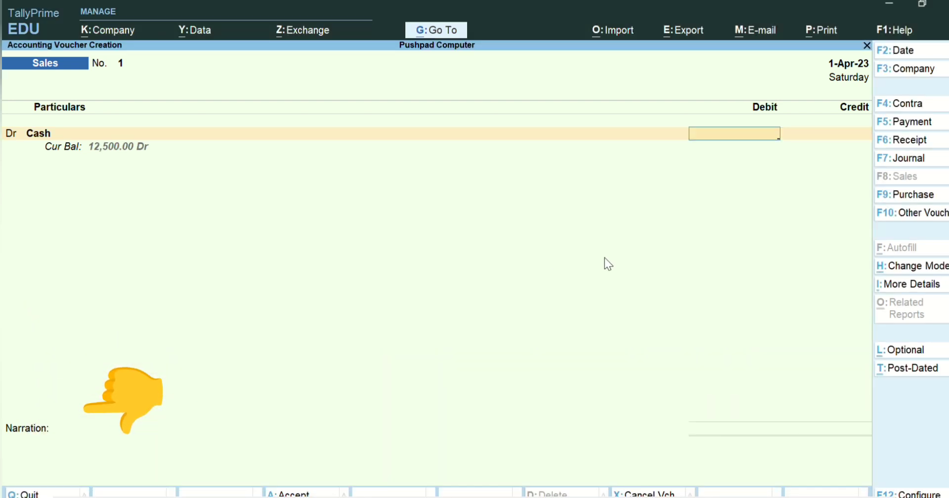
{"action": "type", "text": "1000"}
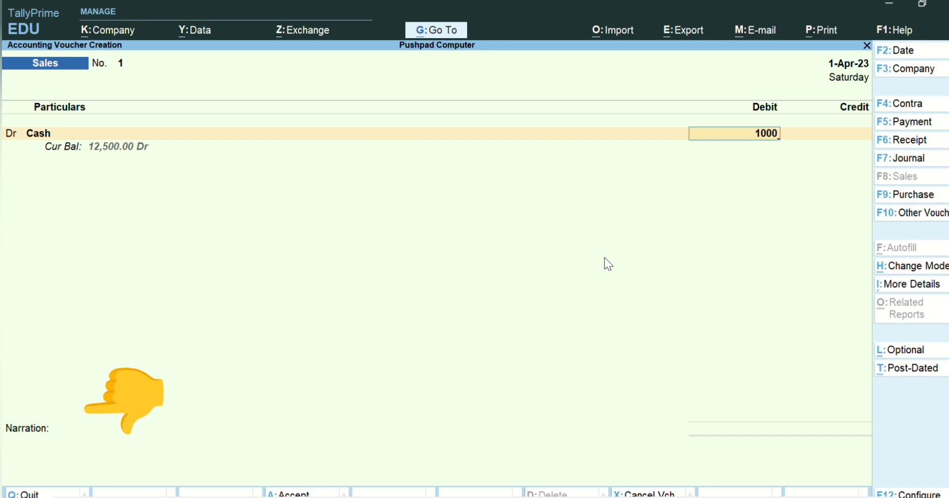
{"action": "key", "text": "Return"}
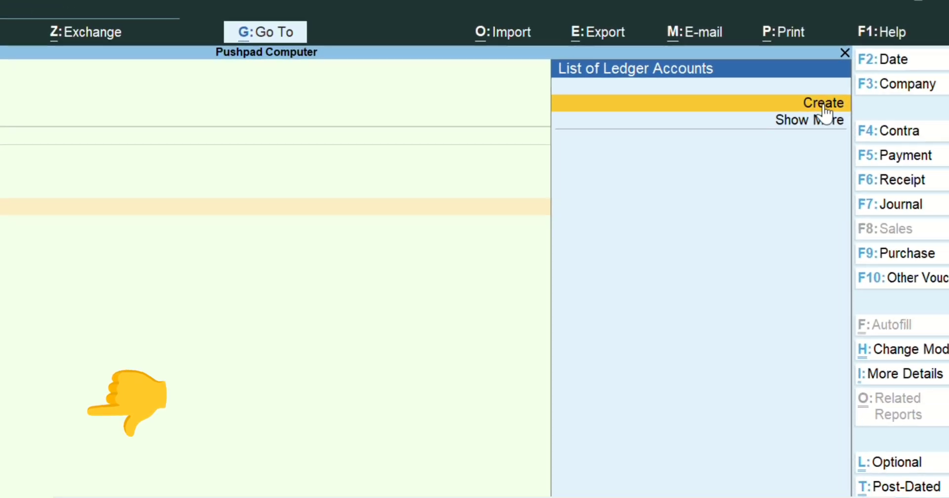
{"action": "left_click", "coordinate": [824, 104]}
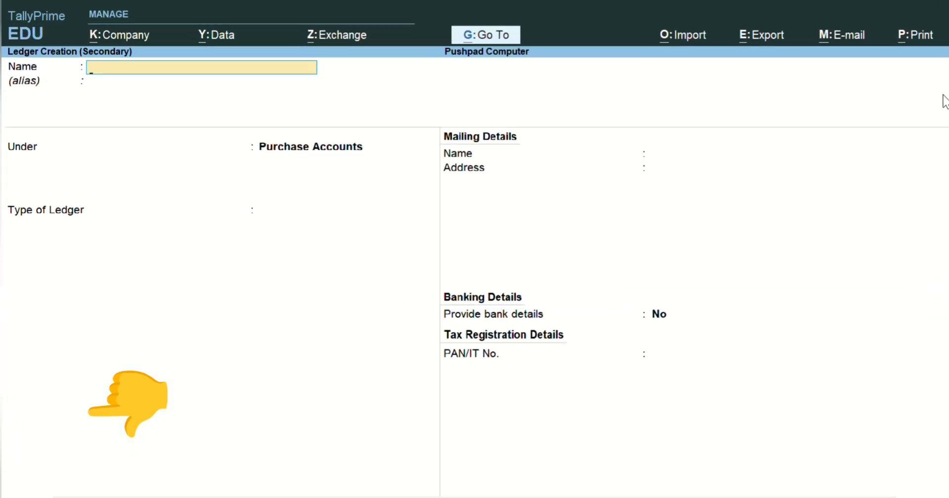
{"action": "type", "text": "Sel"}
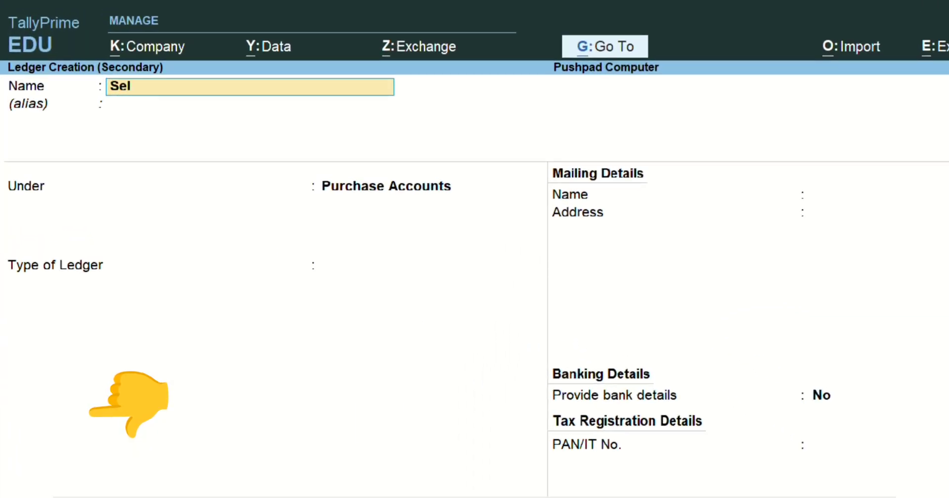
{"action": "key", "text": "BackSpace"}
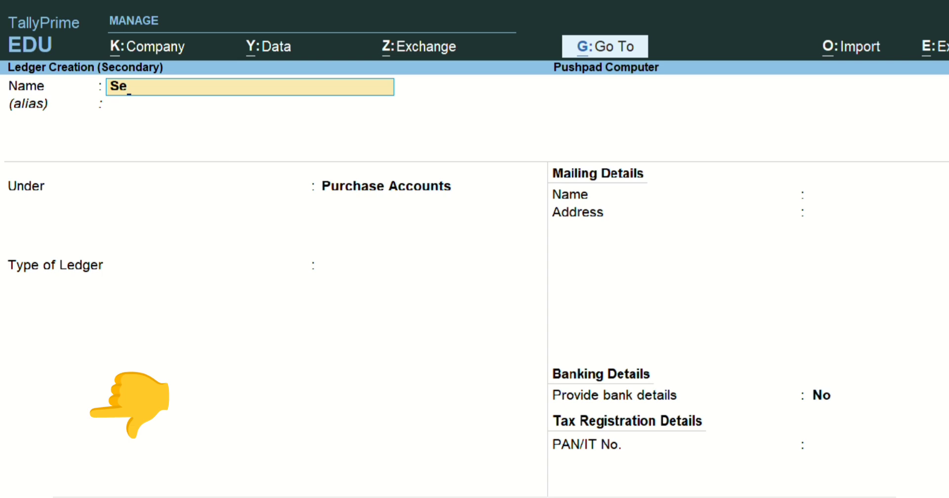
{"action": "key", "text": "BackSpace"}
{"action": "key", "text": "BackSpace"}
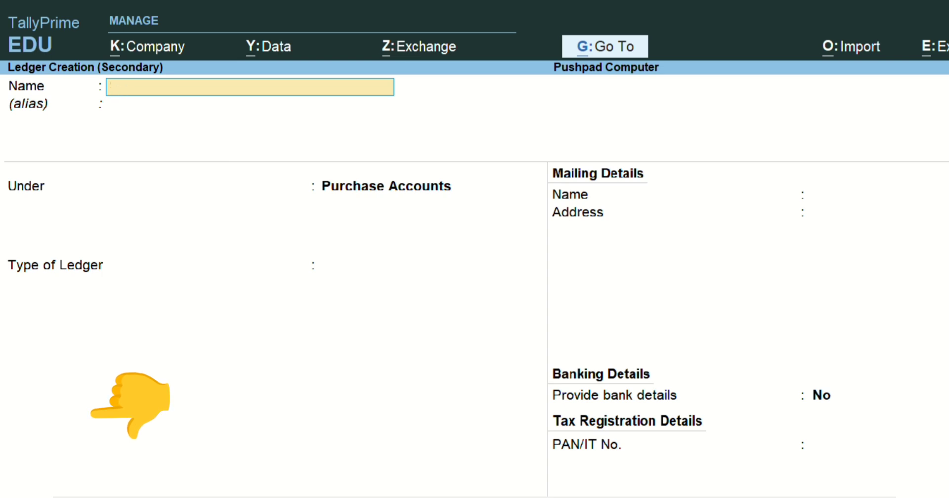
{"action": "type", "text": "Se"}
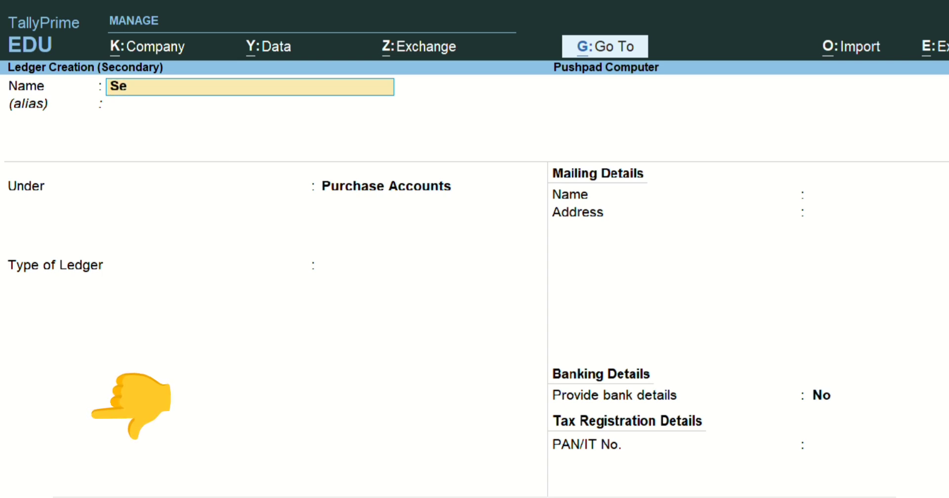
{"action": "type", "text": "l"}
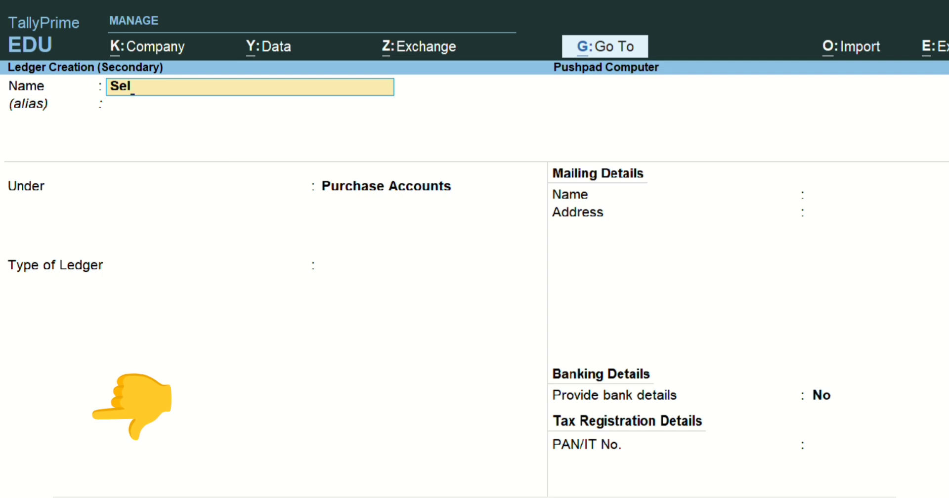
{"action": "type", "text": "s"}
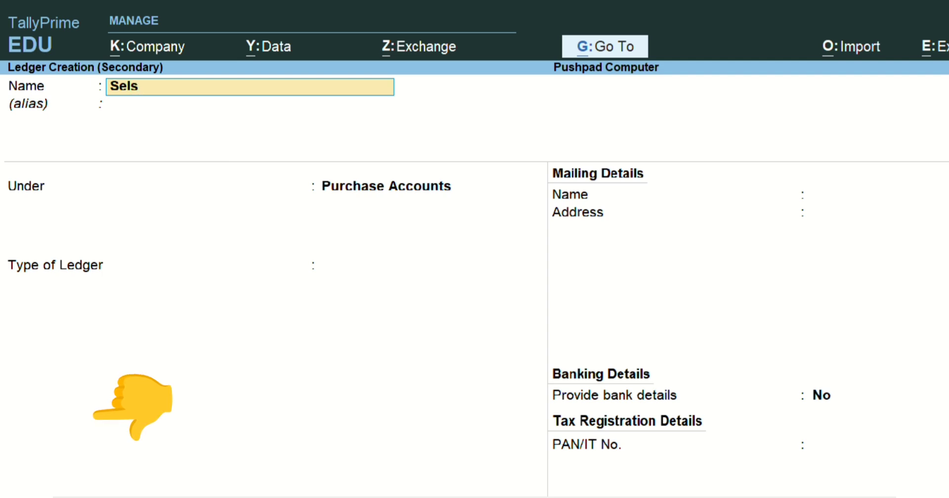
{"action": "key", "text": "BackSpace"}
{"action": "type", "text": "as"}
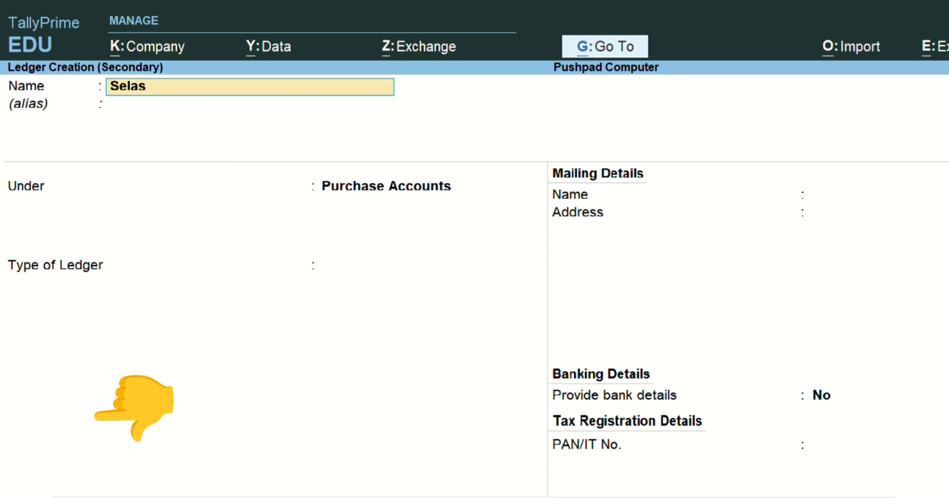
{"action": "key", "text": "Return"}
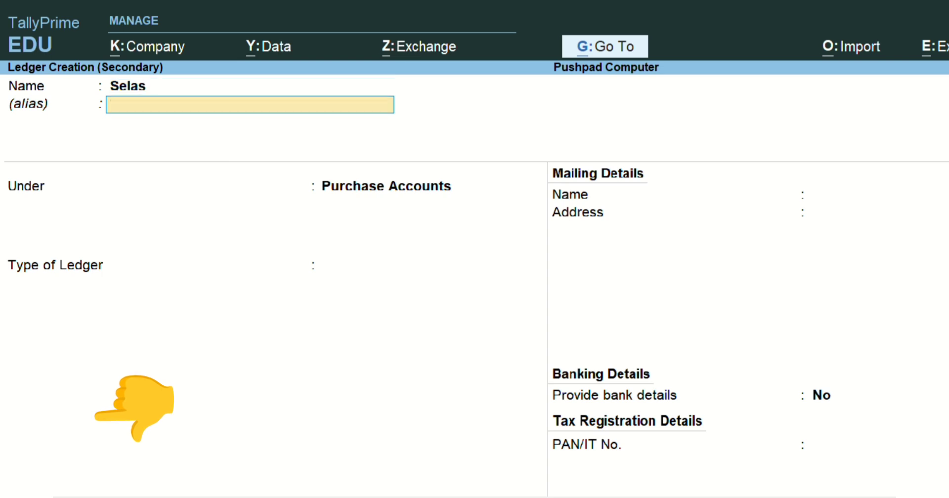
{"action": "key", "text": "Return"}
{"action": "type", "text": "S"}
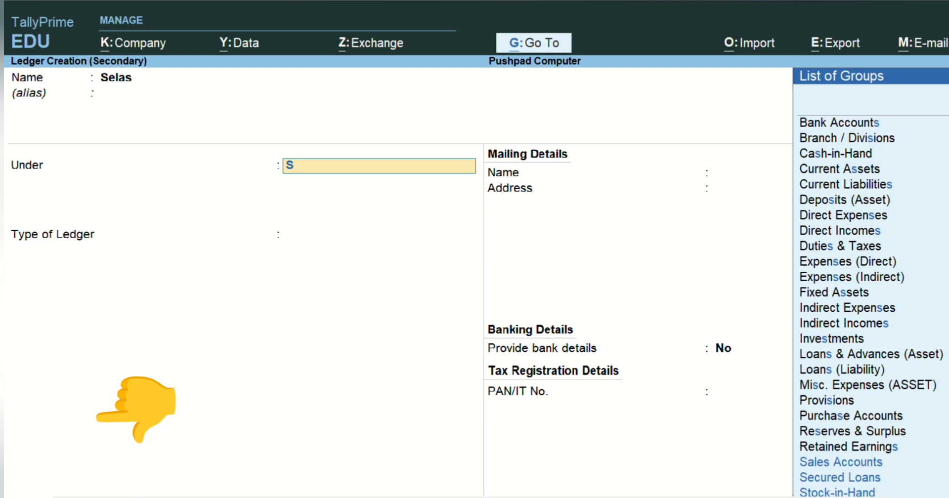
{"action": "type", "text": "a"}
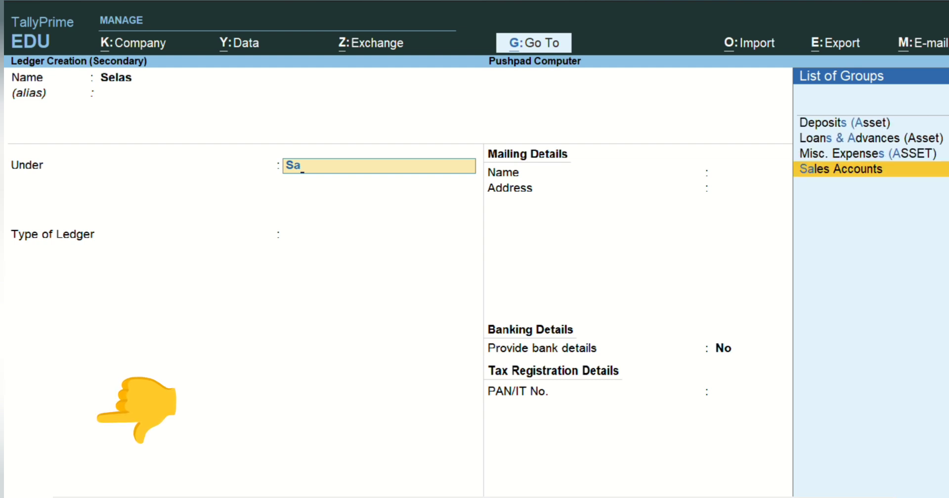
{"action": "key", "text": "BackSpace"}
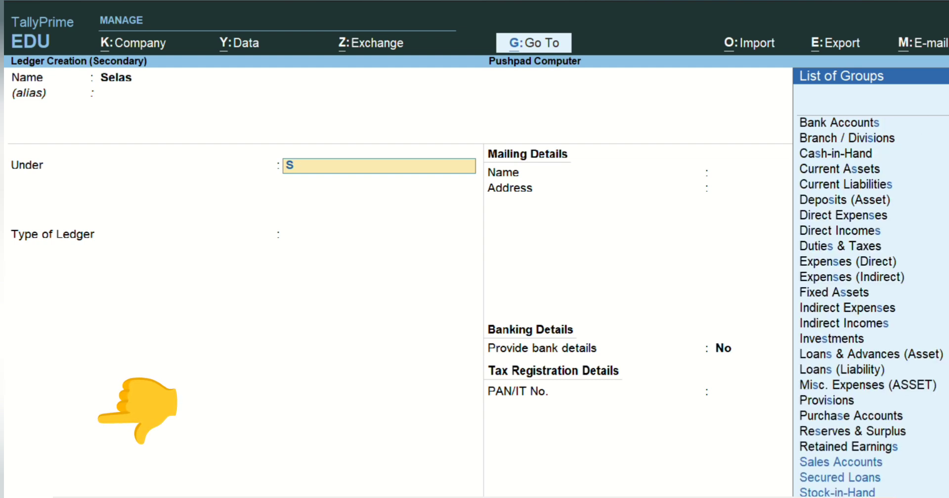
{"action": "key", "text": "BackSpace"}
{"action": "key", "text": "BackSpace"}
{"action": "key", "text": "BackSpace"}
Create the ledger Sales under the Sales Accounts group, keeping the remaining ledger details at their defaults.
{"action": "type", "text": "Sa"}
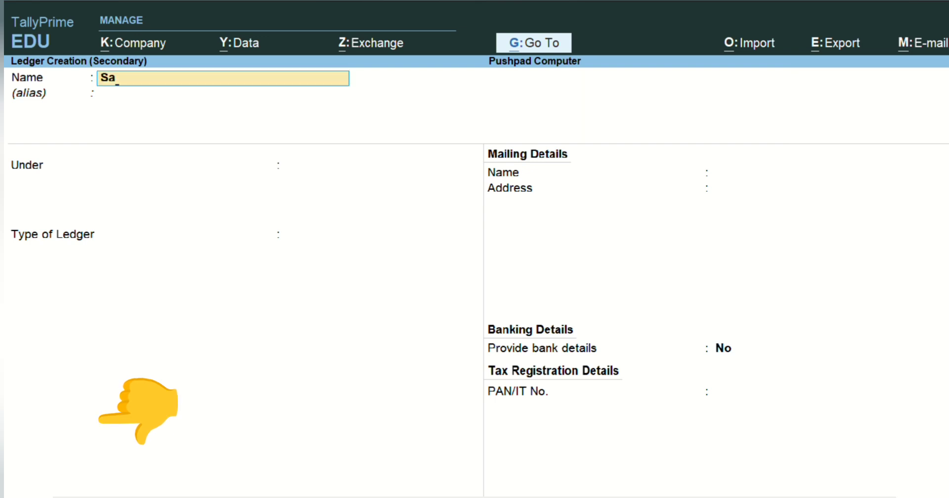
{"action": "type", "text": "les"}
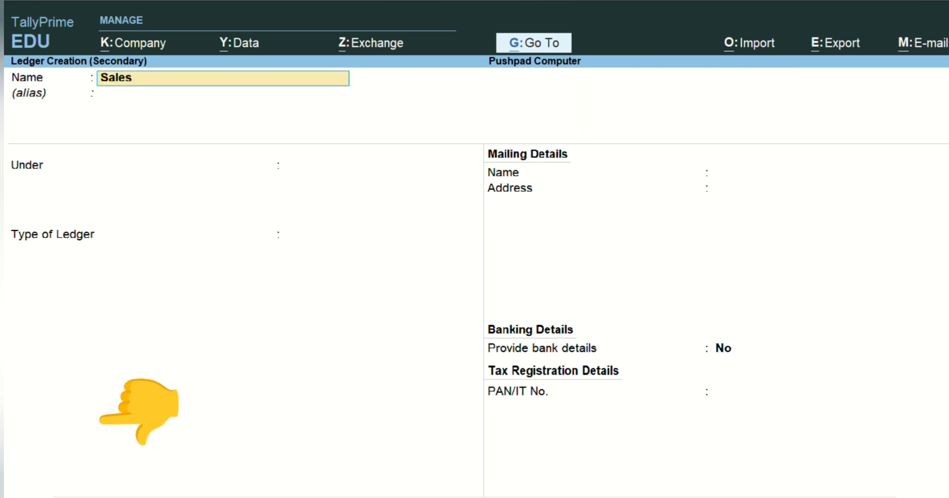
{"action": "key", "text": "Return"}
{"action": "key", "text": "Return"}
{"action": "type", "text": "Sa"}
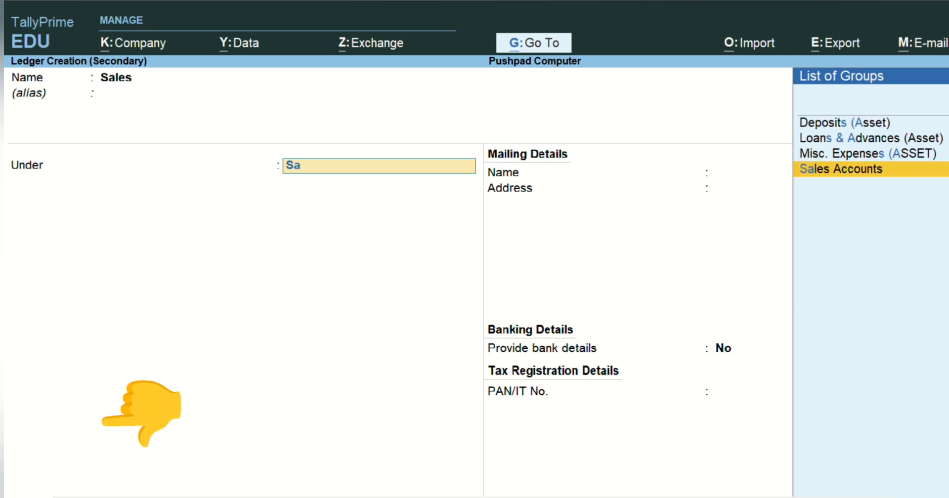
{"action": "key", "text": "Return"}
{"action": "key", "text": "Return"}
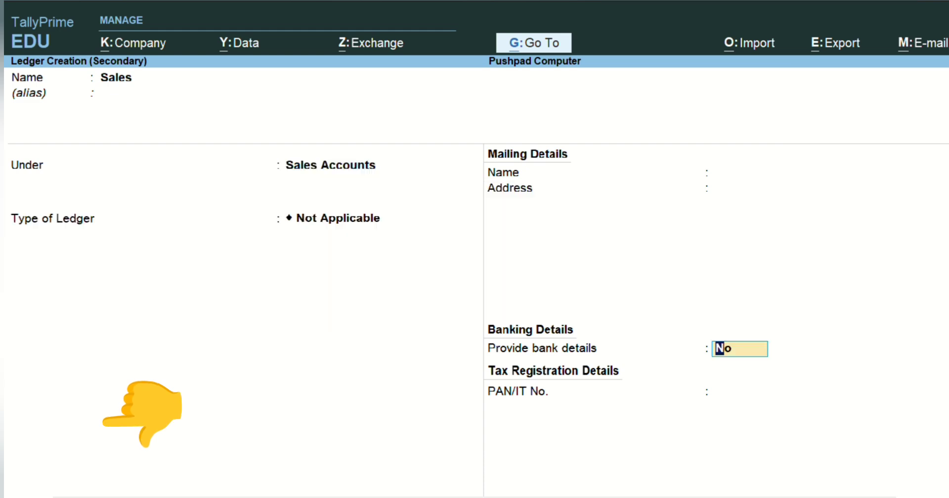
{"action": "key", "text": "Return"}
{"action": "key", "text": "Return"}
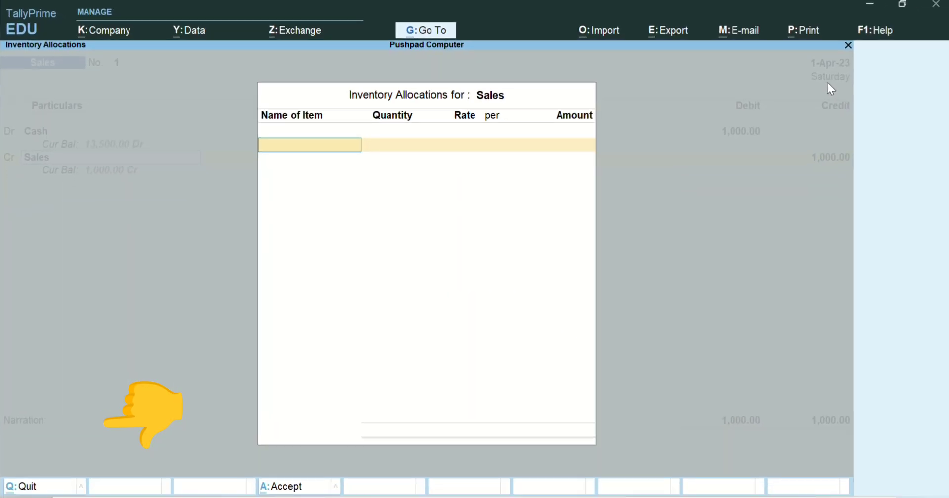
Skip the inventory allocations for Sales, accept the 1,000 credit and save the sales voucher without a narration.
{"action": "key", "text": "Escape"}
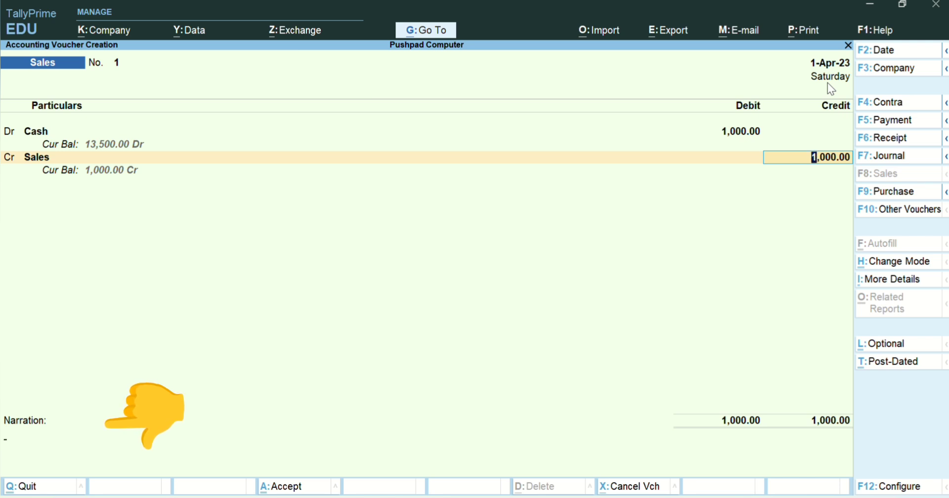
{"action": "key", "text": "Return"}
{"action": "key", "text": "Return"}
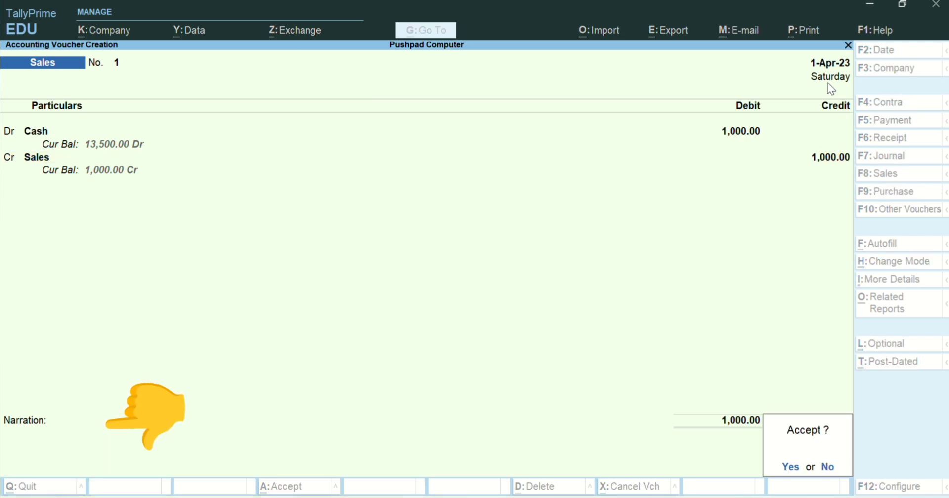
{"action": "key", "text": "Return"}
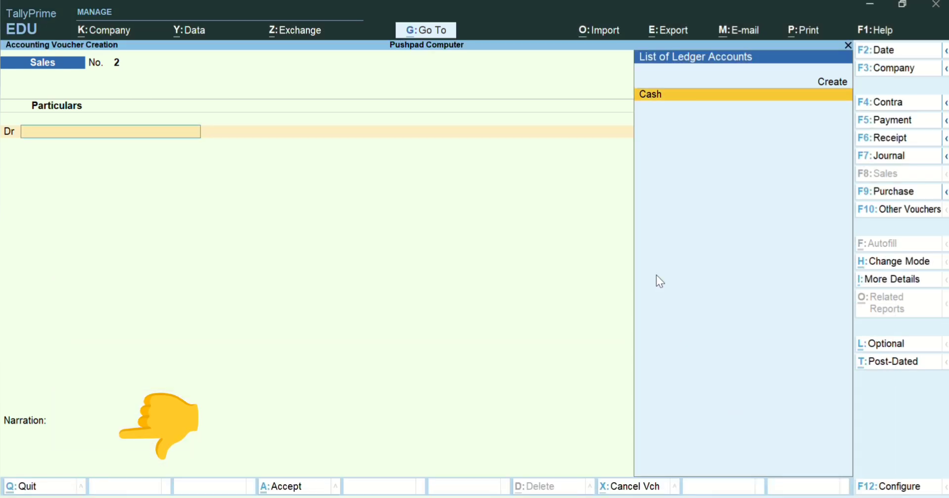
Start a contra voucher and credit the Cash ledger with 2000.
{"action": "key", "text": "F4"}
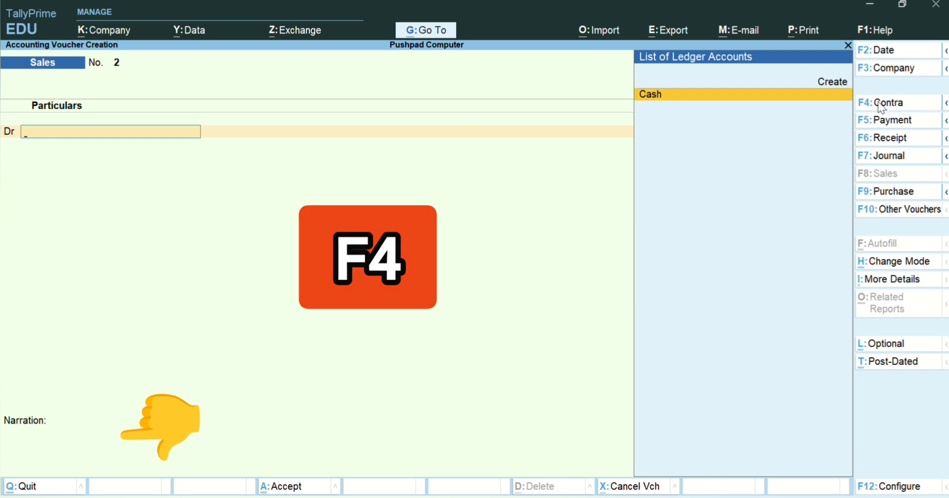
{"action": "left_click", "coordinate": [882, 106]}
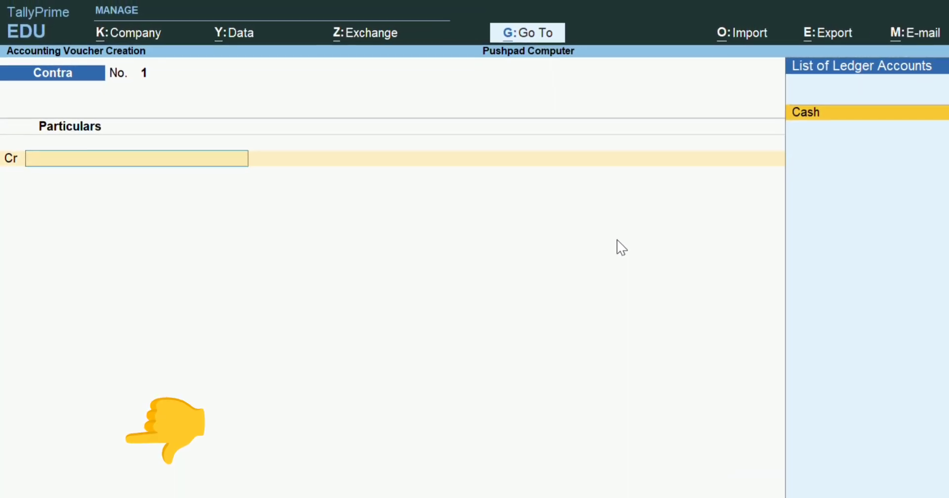
{"action": "key", "text": "Return"}
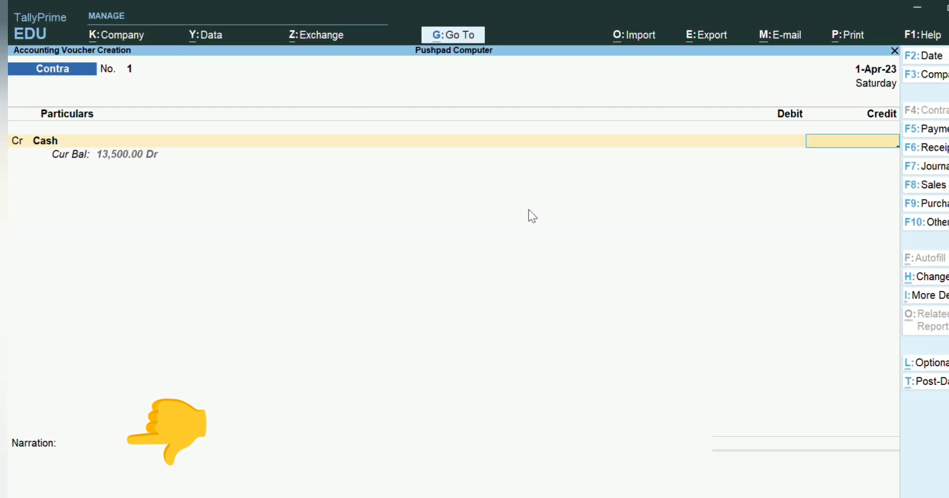
{"action": "type", "text": "2000"}
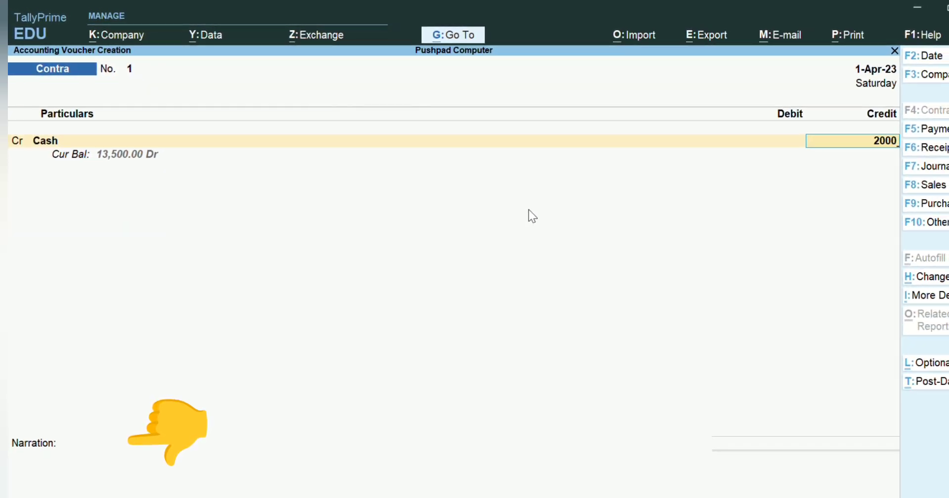
{"action": "key", "text": "Return"}
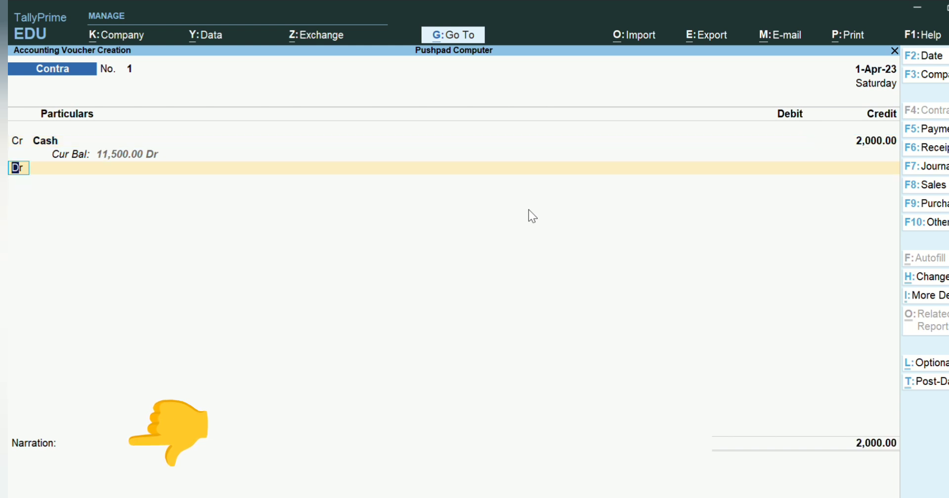
Create a new ledger named Bank for the debit line and place it under the Bank Accounts group.
{"action": "key", "text": "Return"}
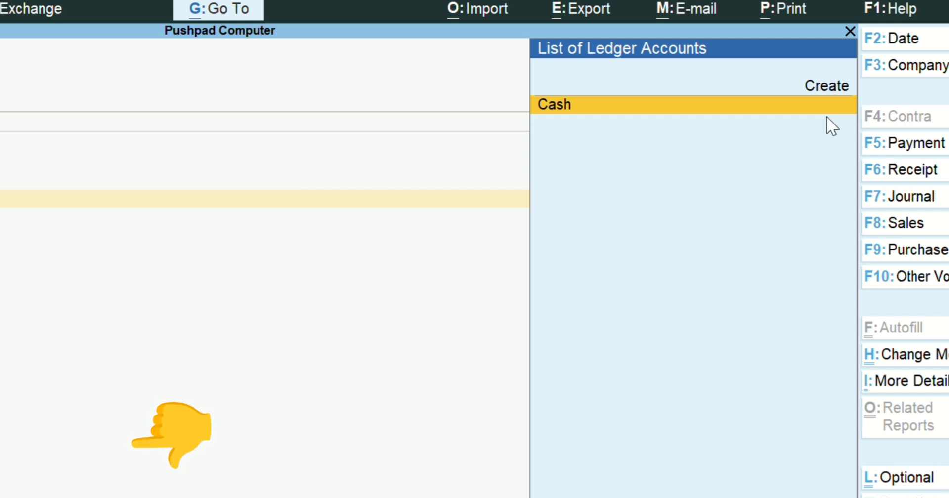
{"action": "key", "text": "Up"}
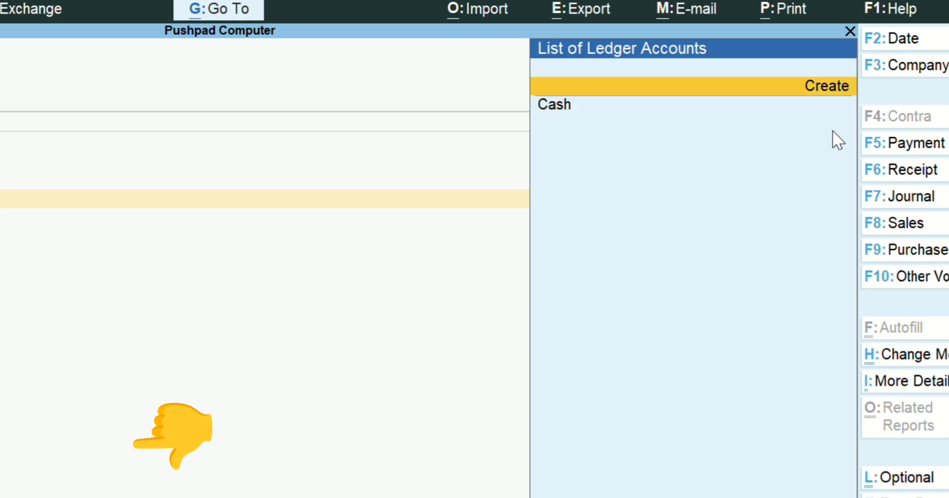
{"action": "key", "text": "Return"}
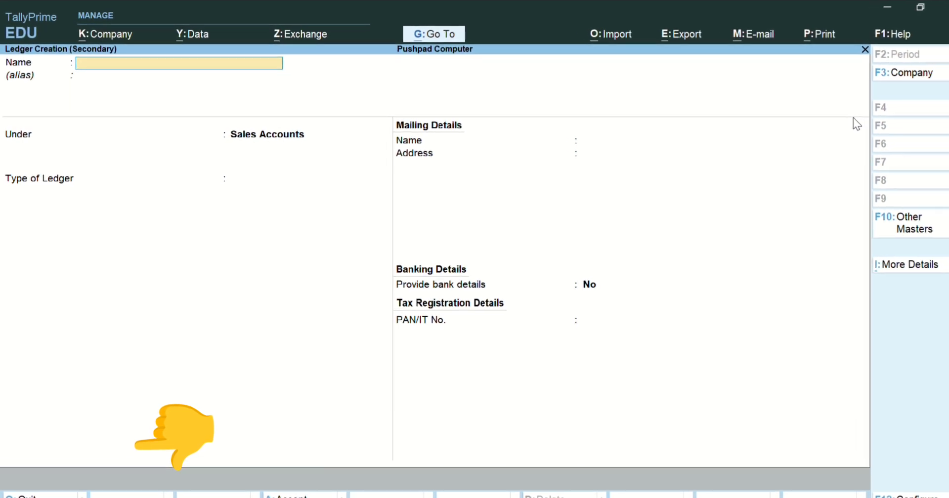
{"action": "type", "text": "Bank"}
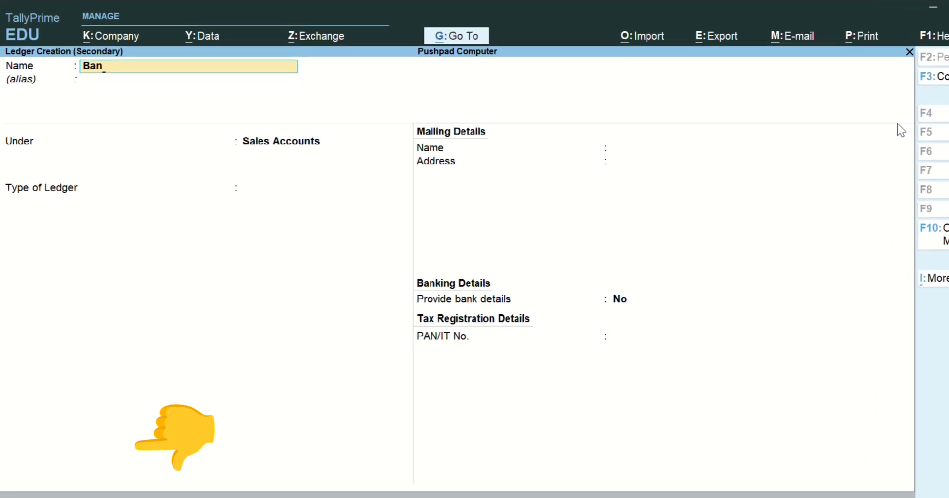
{"action": "key", "text": "Return"}
{"action": "key", "text": "Return"}
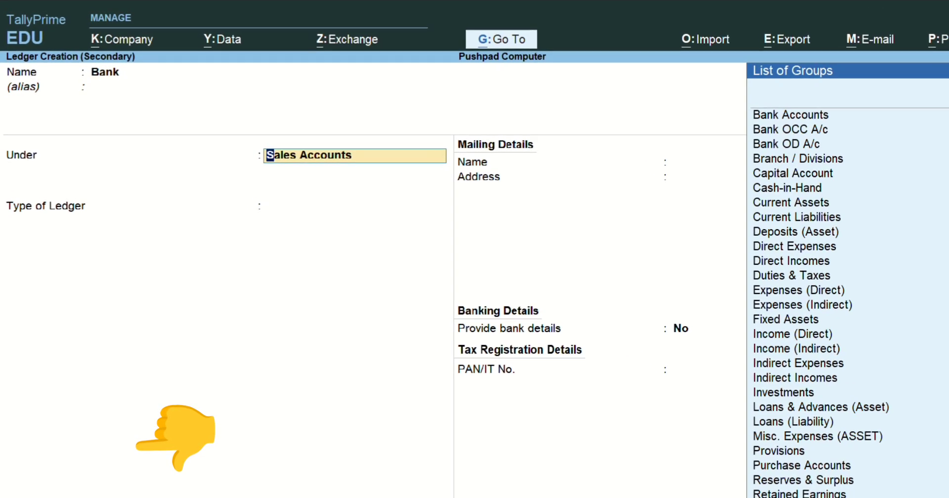
{"action": "type", "text": "Bank"}
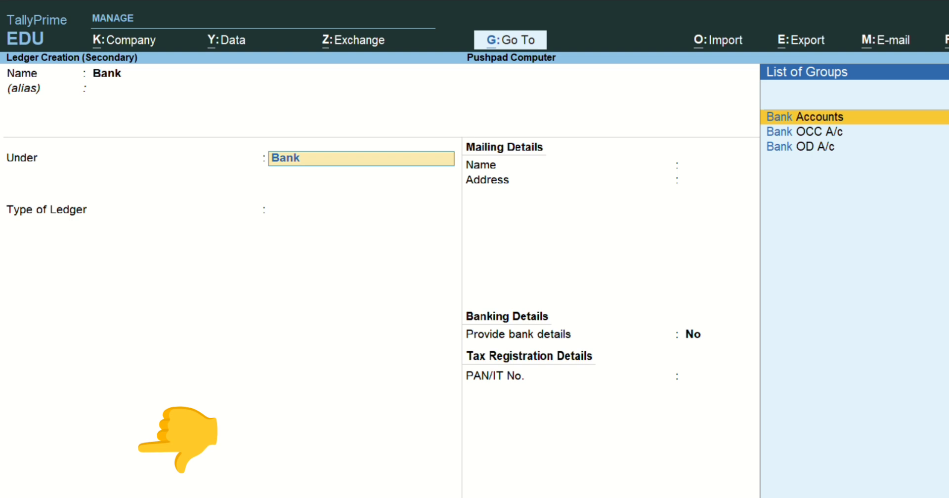
{"action": "key", "text": "Return"}
Keep the Bank ledger's account, cheque configuration and mailing details at their defaults and save the ledger.
{"action": "key", "text": "Return"}
{"action": "key", "text": "Return"}
{"action": "key", "text": "Return"}
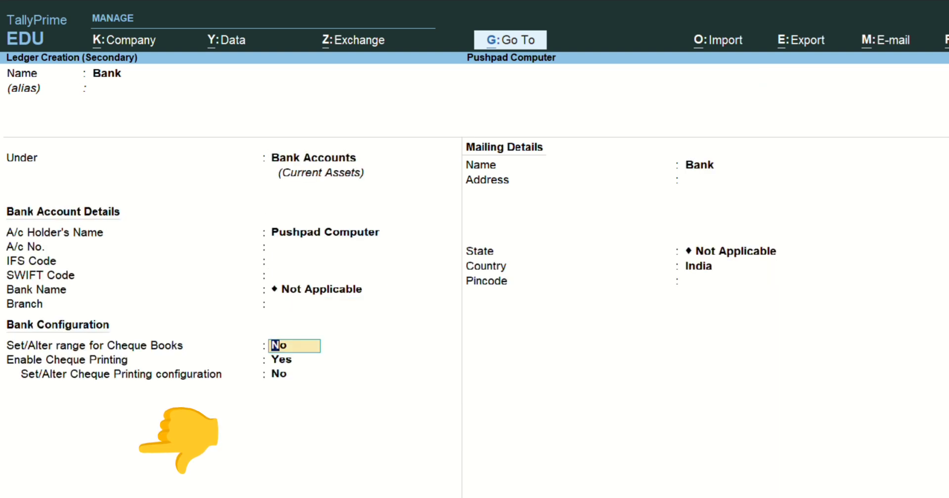
{"action": "key", "text": "Return"}
{"action": "key", "text": "Return"}
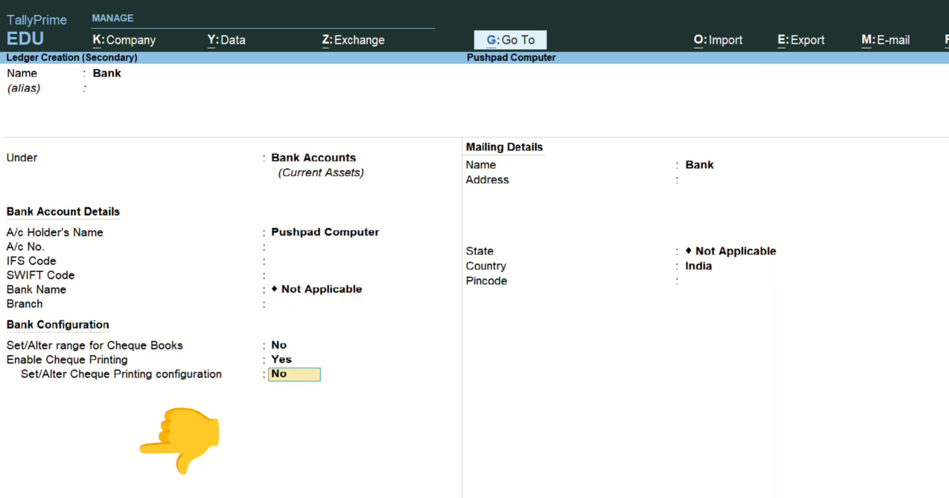
{"action": "key", "text": "Return"}
{"action": "key", "text": "Return"}
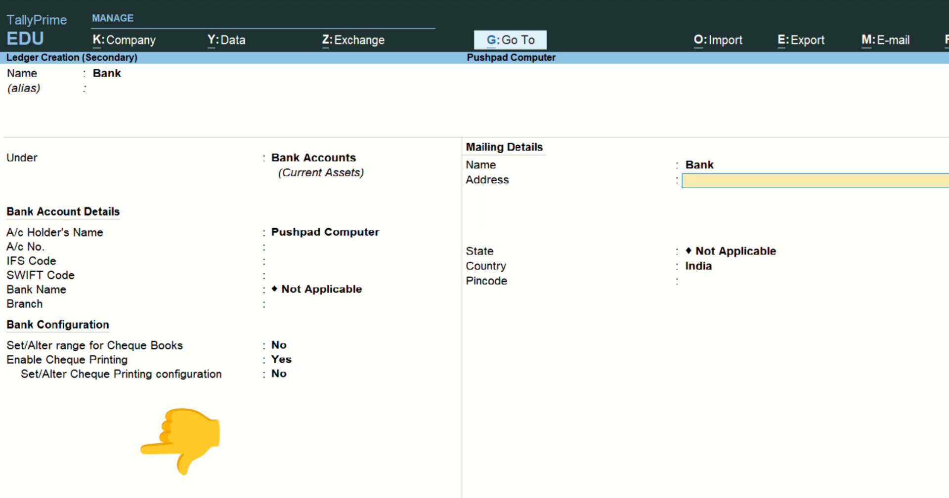
{"action": "key", "text": "Return"}
{"action": "key", "text": "Return"}
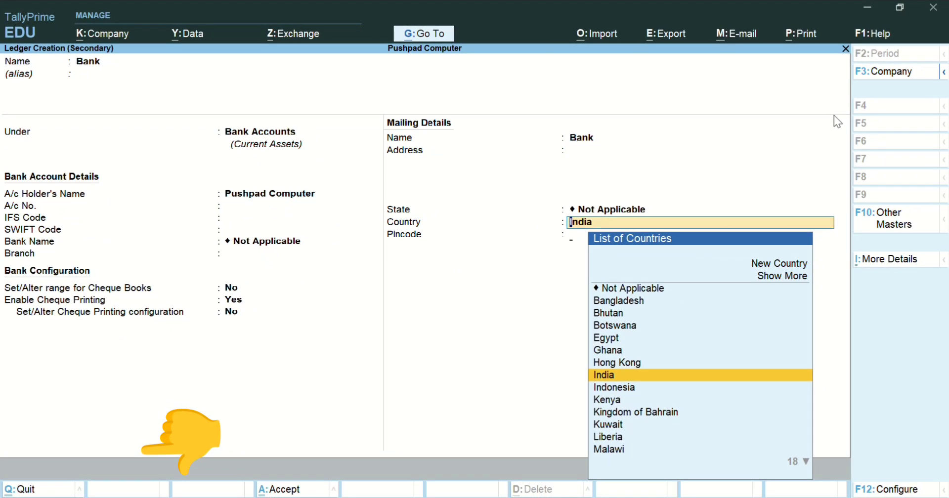
{"action": "key", "text": "Return"}
{"action": "key", "text": "Return"}
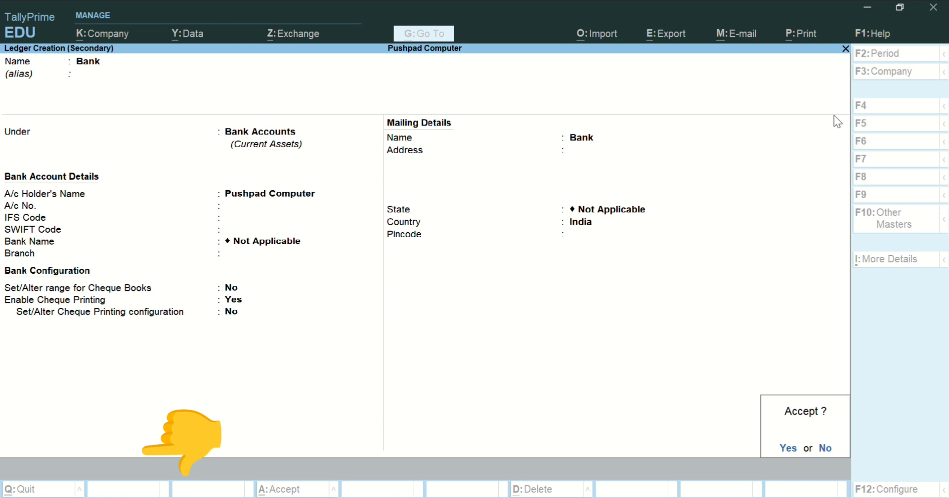
{"action": "key", "text": "Return"}
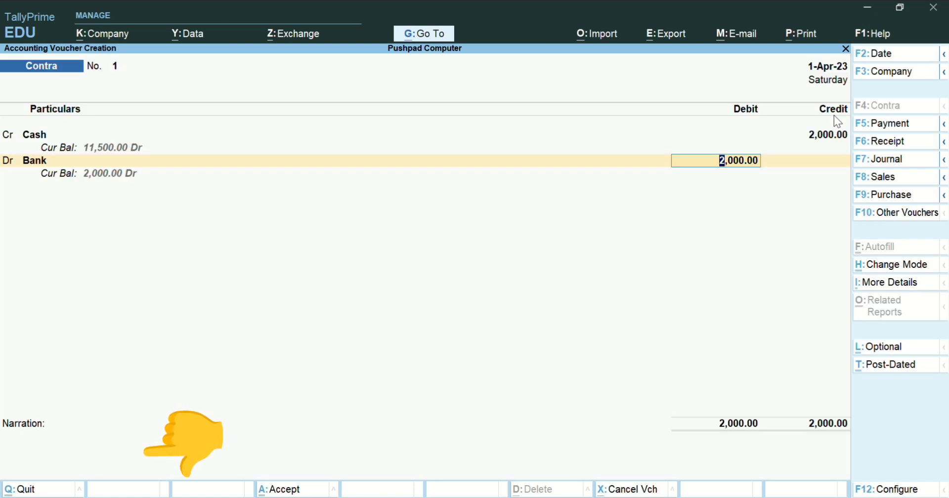
Accept the 2,000 debit to Bank as a cash transaction and leave all the cash denominations blank.
{"action": "key", "text": "Return"}
{"action": "key", "text": "Return"}
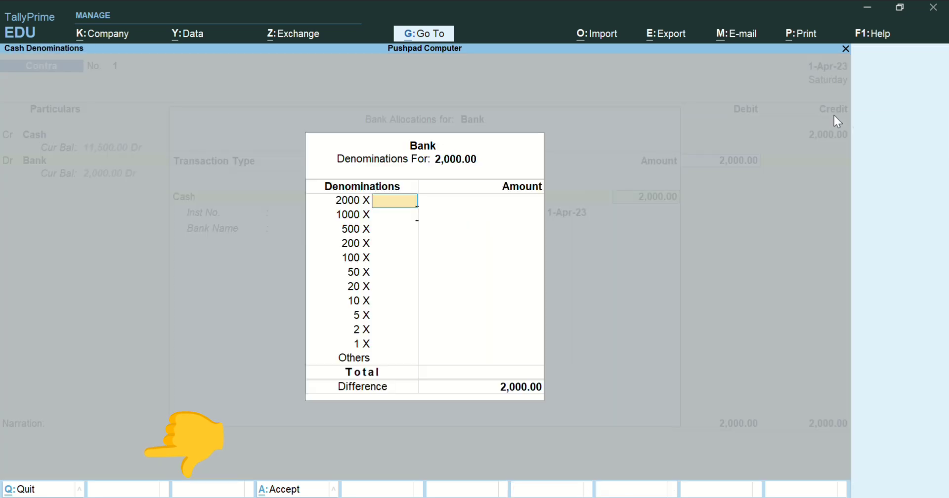
{"action": "key", "text": "Return"}
{"action": "key", "text": "Return"}
{"action": "key", "text": "Return"}
{"action": "key", "text": "Return"}
{"action": "key", "text": "Return"}
{"action": "key", "text": "Return"}
{"action": "key", "text": "Return"}
{"action": "key", "text": "Return"}
{"action": "key", "text": "Return"}
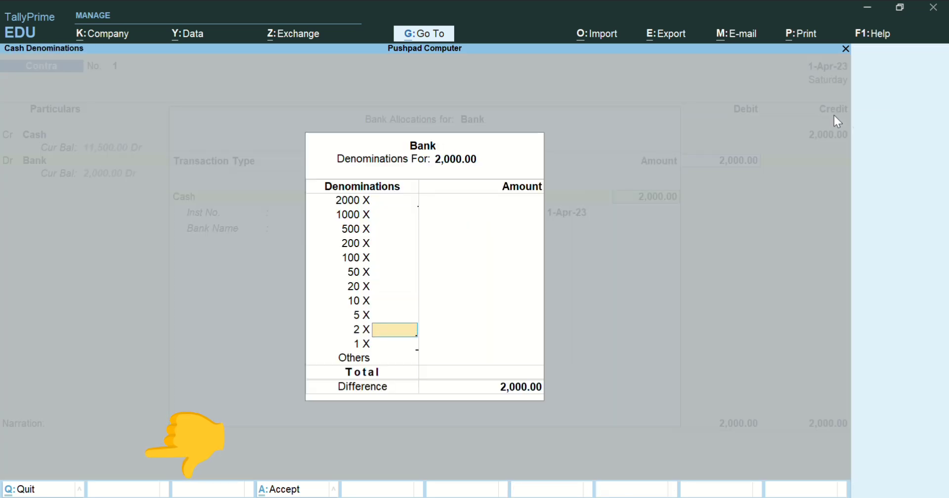
{"action": "key", "text": "Return"}
{"action": "key", "text": "Return"}
{"action": "key", "text": "Return"}
{"action": "key", "text": "Return"}
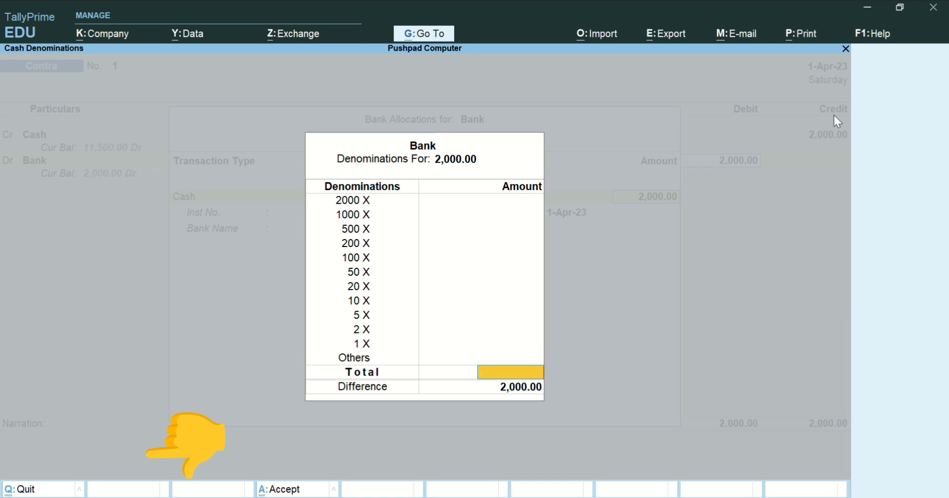
{"action": "key", "text": "Return"}
Finish the bank allocation and save the contra voucher without a narration.
{"action": "key", "text": "Return"}
{"action": "key", "text": "Return"}
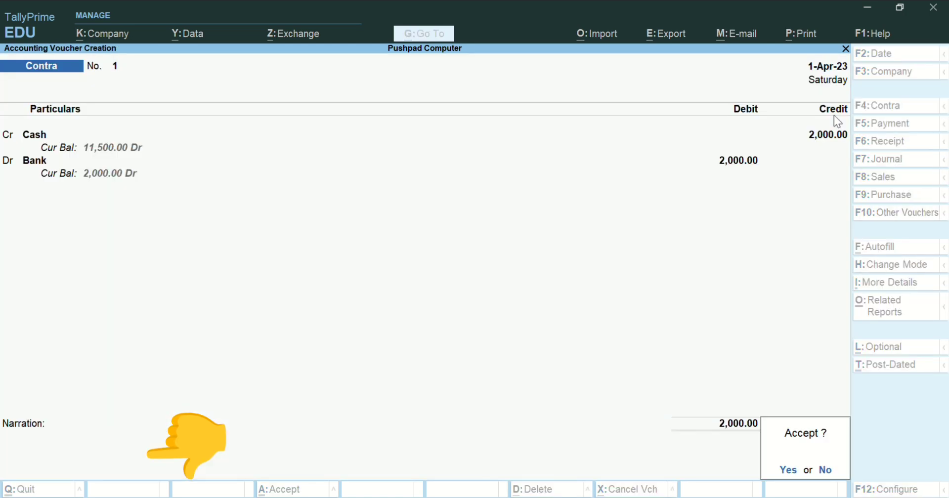
{"action": "key", "text": "Return"}
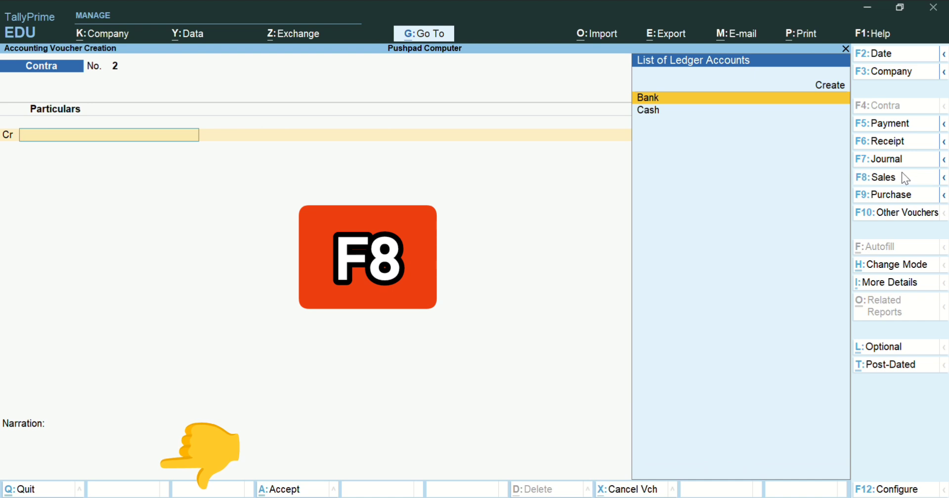
Start a sales voucher and change its mode from item invoice to As Voucher.
{"action": "left_click", "coordinate": [906, 177]}
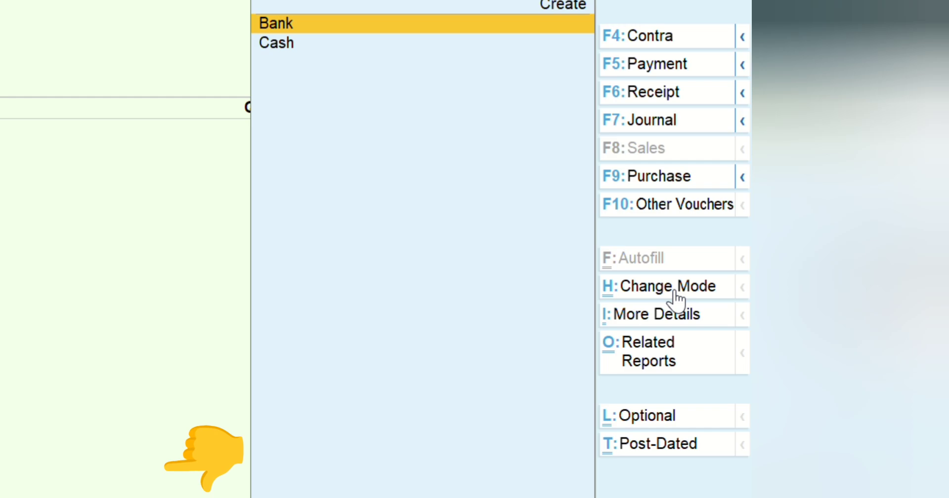
{"action": "left_click", "coordinate": [676, 292]}
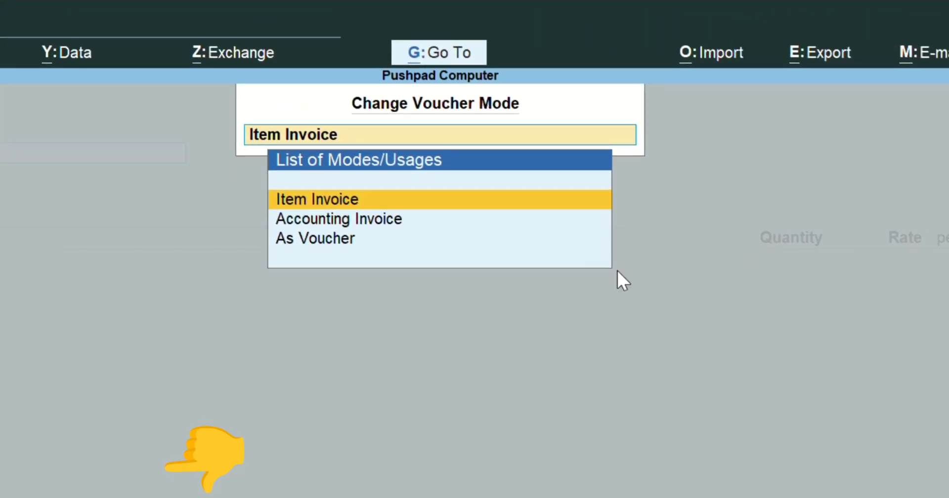
{"action": "left_click", "coordinate": [316, 246]}
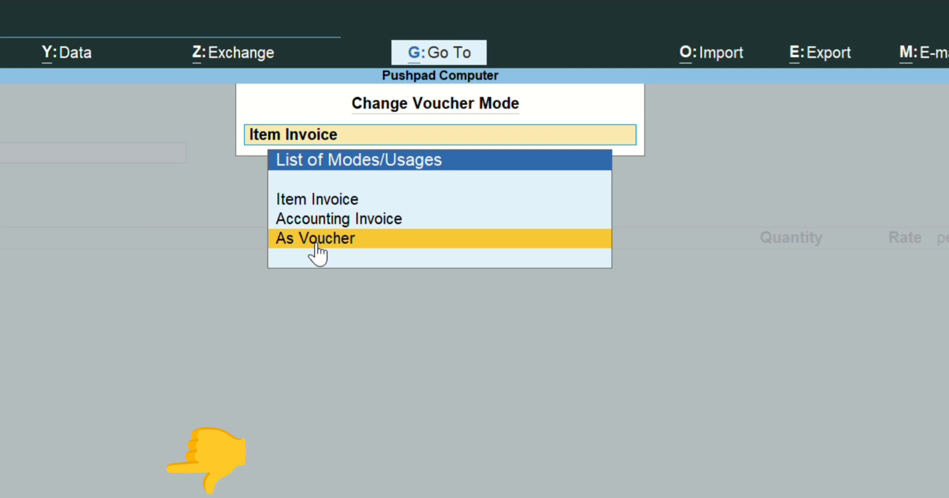
{"action": "left_click", "coordinate": [316, 246]}
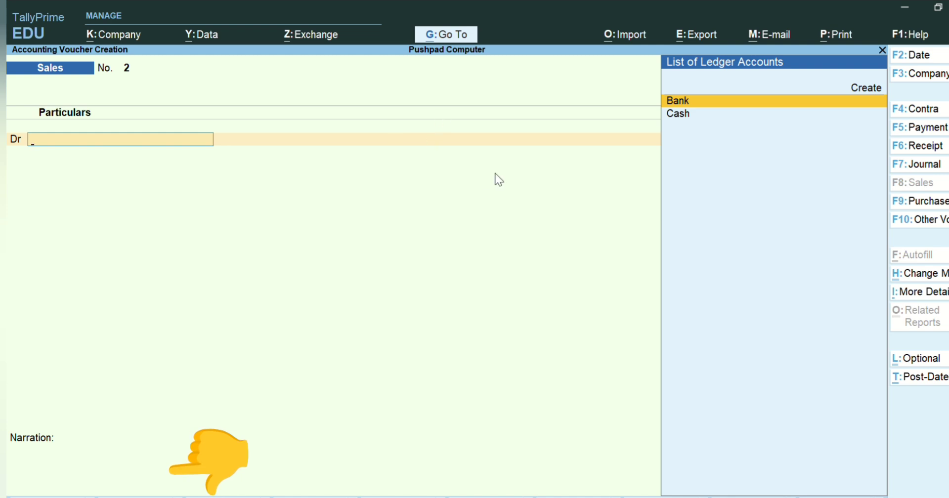
Debit the Cash ledger in the new sales voucher, leaving the dispatch details blank and accepting the default party details.
{"action": "key", "text": "Down"}
{"action": "key", "text": "Return"}
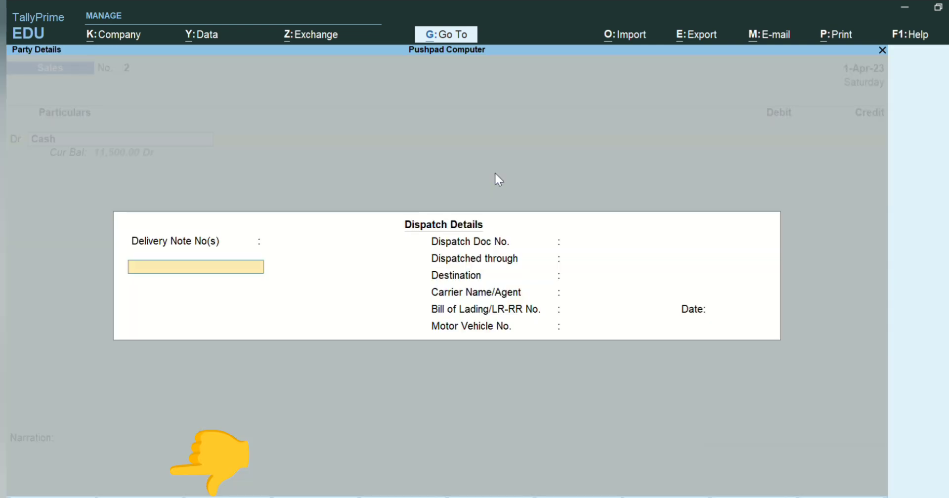
{"action": "key", "text": "Return"}
{"action": "key", "text": "Return"}
{"action": "key", "text": "Return"}
{"action": "key", "text": "Return"}
{"action": "key", "text": "Return"}
{"action": "key", "text": "Return"}
{"action": "key", "text": "Return"}
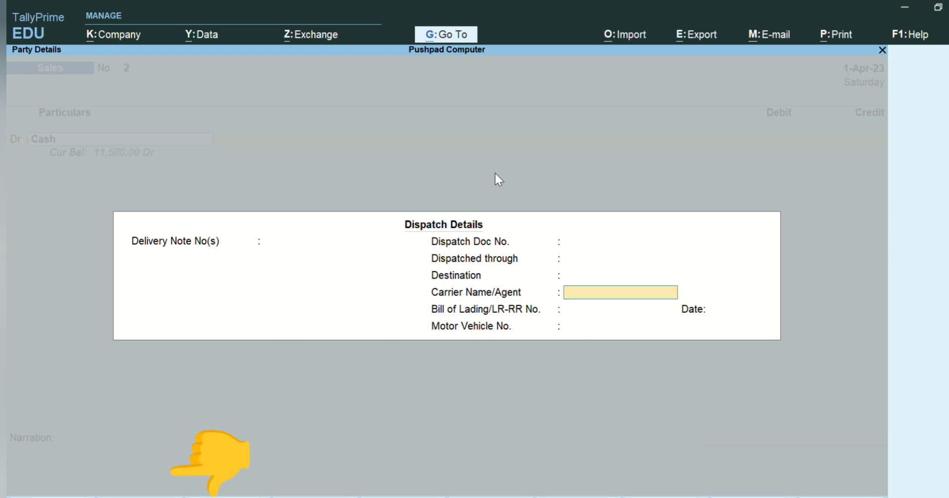
{"action": "key", "text": "Return"}
{"action": "key", "text": "Return"}
{"action": "key", "text": "Return"}
{"action": "key", "text": "Return"}
{"action": "key", "text": "Return"}
{"action": "key", "text": "Return"}
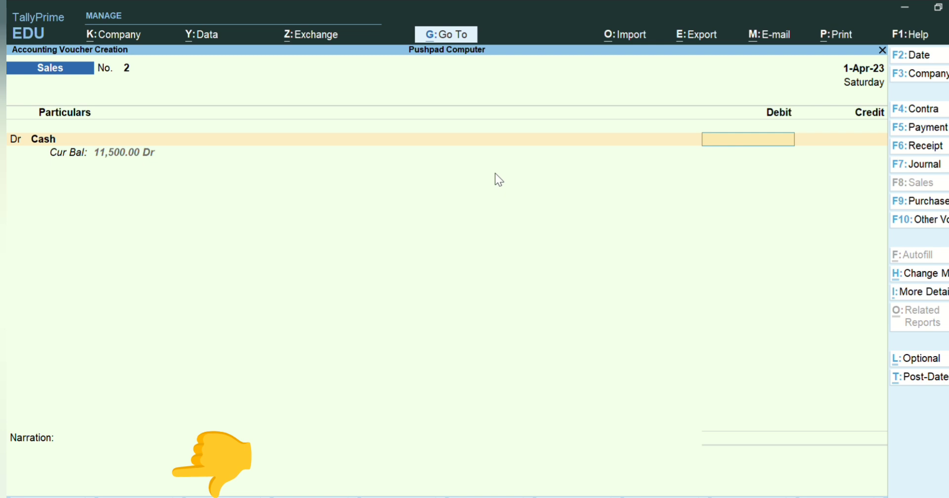
Enter 1200 as the Cash debit and credit the Sales ledger, skipping its inventory allocations.
{"action": "type", "text": "1200"}
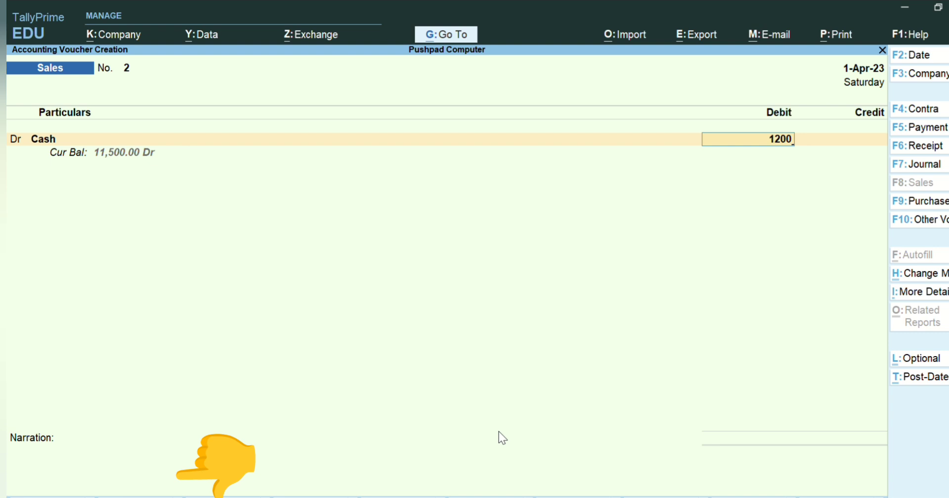
{"action": "key", "text": "Return"}
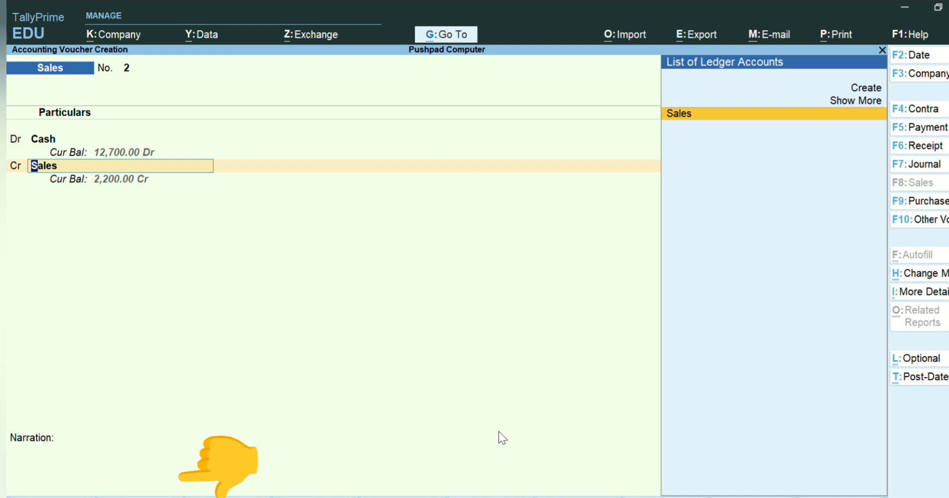
{"action": "key", "text": "Return"}
{"action": "key", "text": "Escape"}
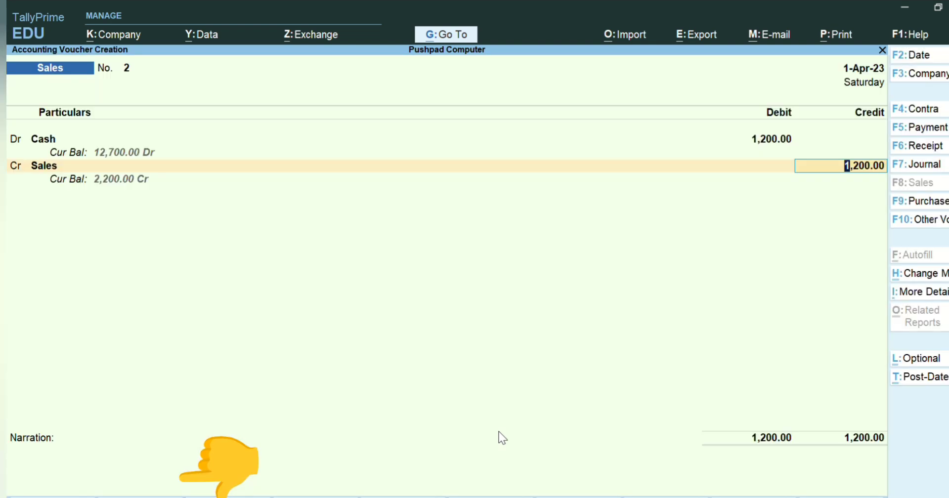
Accept the 1,200 Sales credit and save the sales voucher without a narration.
{"action": "key", "text": "Return"}
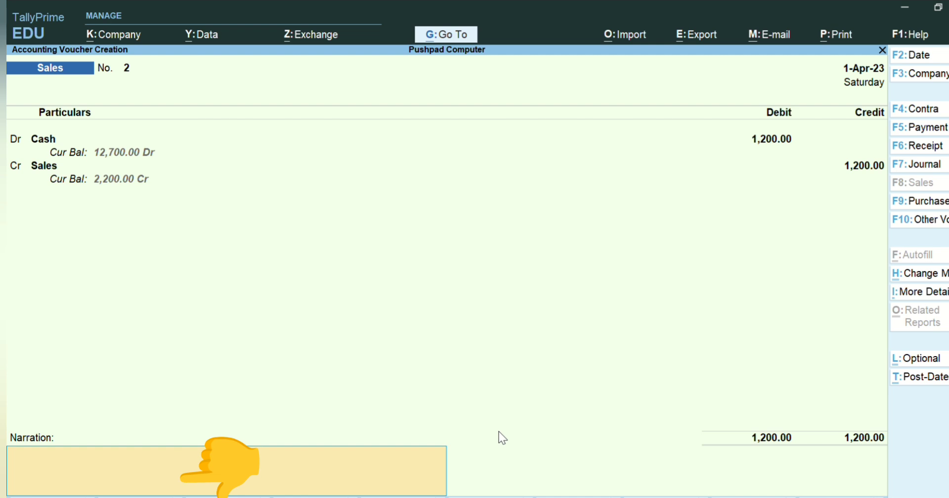
{"action": "key", "text": "Return"}
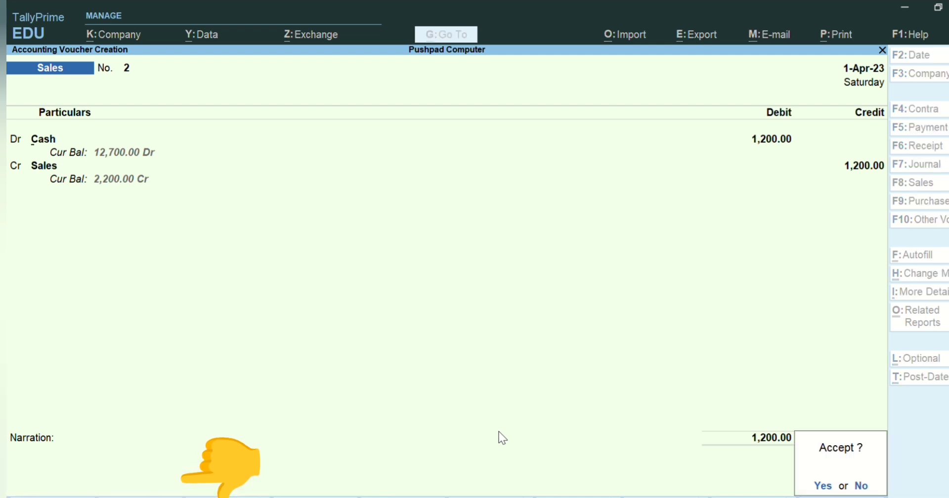
{"action": "key", "text": "Return"}
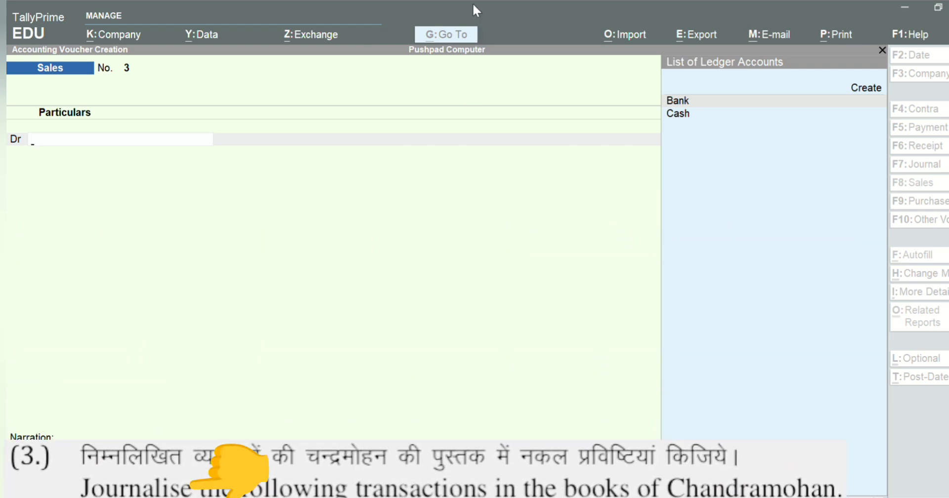
Start a purchase voucher and change its mode from item invoice to As Voucher.
{"action": "left_click", "coordinate": [473, 3]}
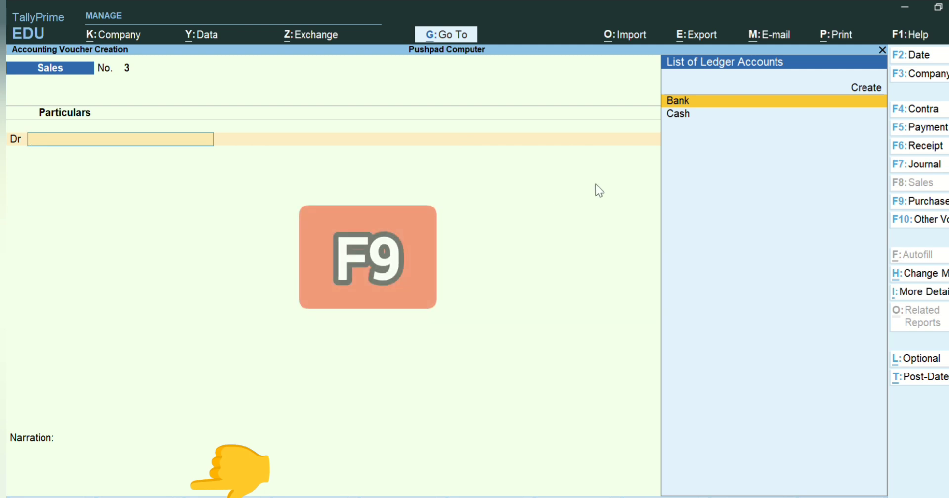
{"action": "left_click", "coordinate": [936, 208]}
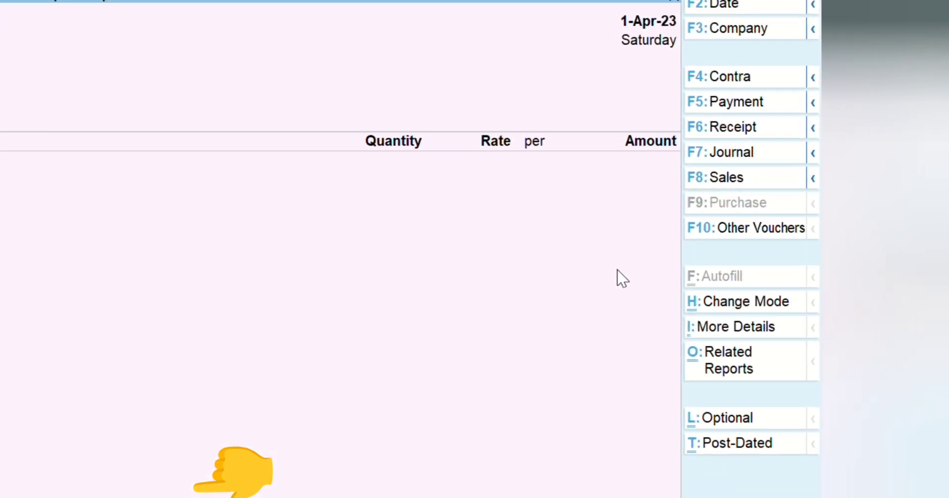
{"action": "left_click", "coordinate": [685, 315]}
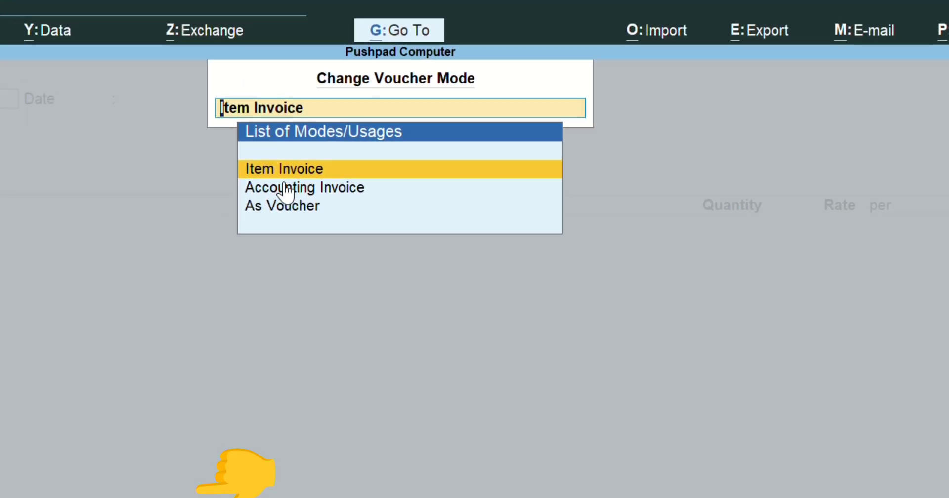
{"action": "left_click", "coordinate": [291, 209]}
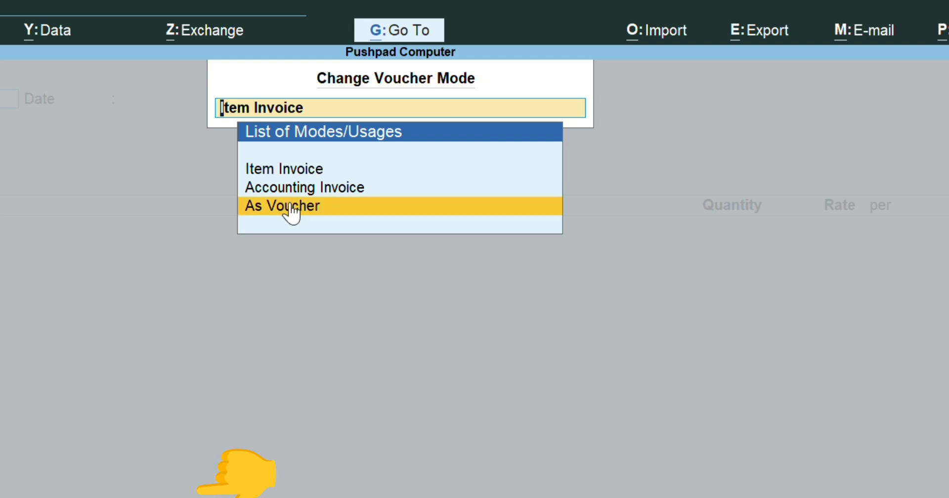
{"action": "left_click", "coordinate": [300, 198]}
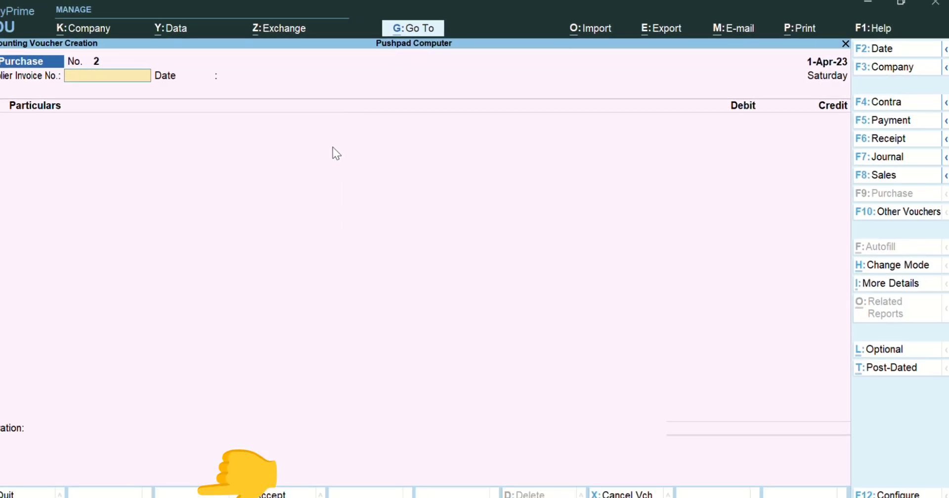
Leave the supplier invoice number and date blank and credit the Cash ledger in the purchase voucher.
{"action": "key", "text": "Return"}
{"action": "key", "text": "Return"}
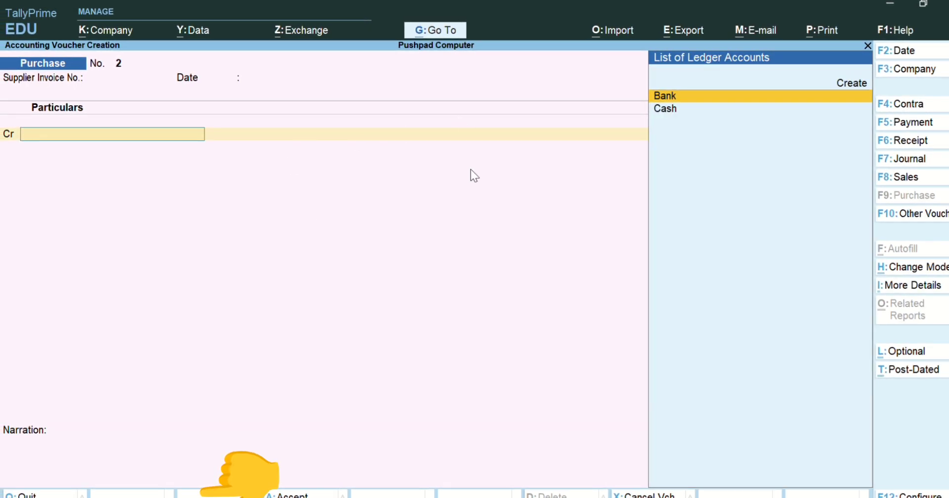
{"action": "key", "text": "Down"}
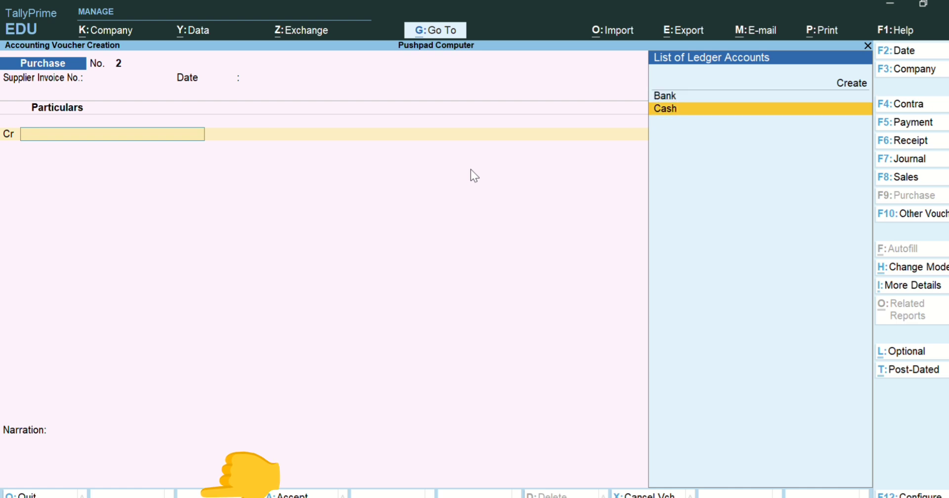
{"action": "key", "text": "Return"}
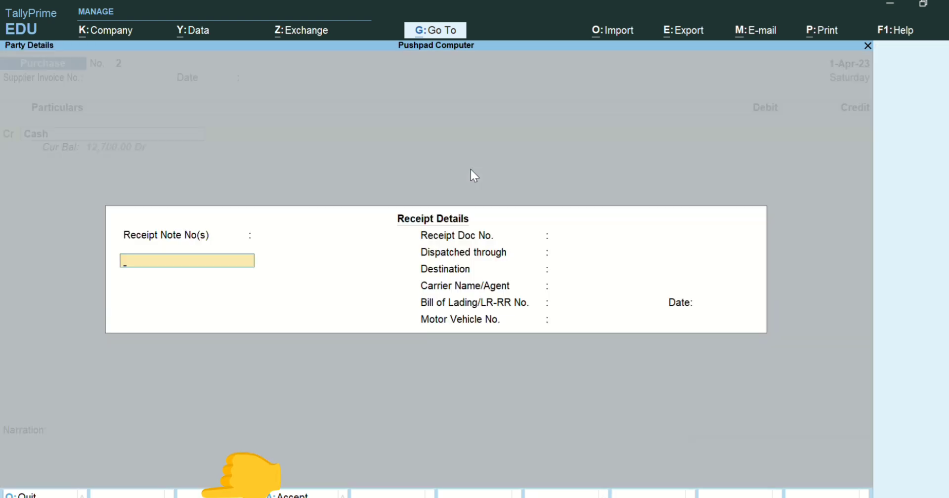
Leave all receipt details blank and accept the default party details for Cash.
{"action": "key", "text": "Return"}
{"action": "key", "text": "Return"}
{"action": "key", "text": "Return"}
{"action": "key", "text": "Return"}
{"action": "key", "text": "Return"}
{"action": "key", "text": "Return"}
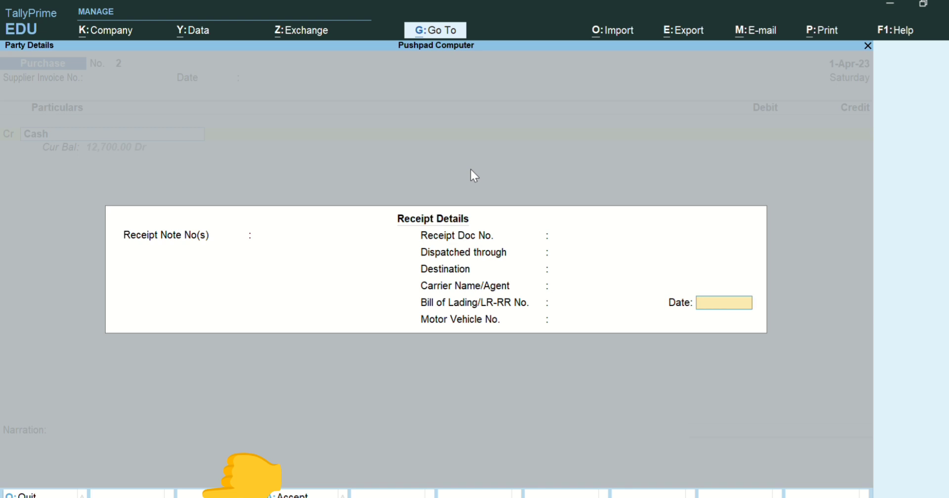
{"action": "key", "text": "Return"}
{"action": "key", "text": "Return"}
{"action": "key", "text": "Return"}
{"action": "key", "text": "Return"}
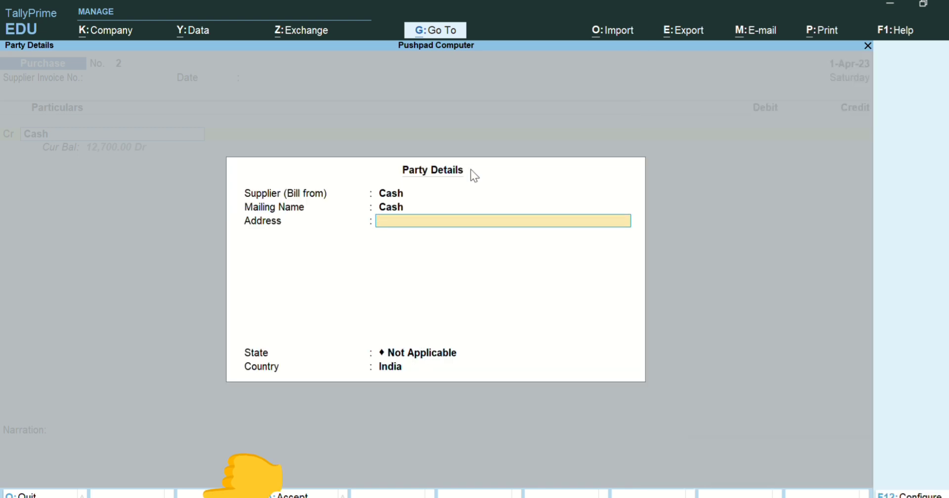
{"action": "key", "text": "Return"}
{"action": "key", "text": "Return"}
{"action": "key", "text": "Return"}
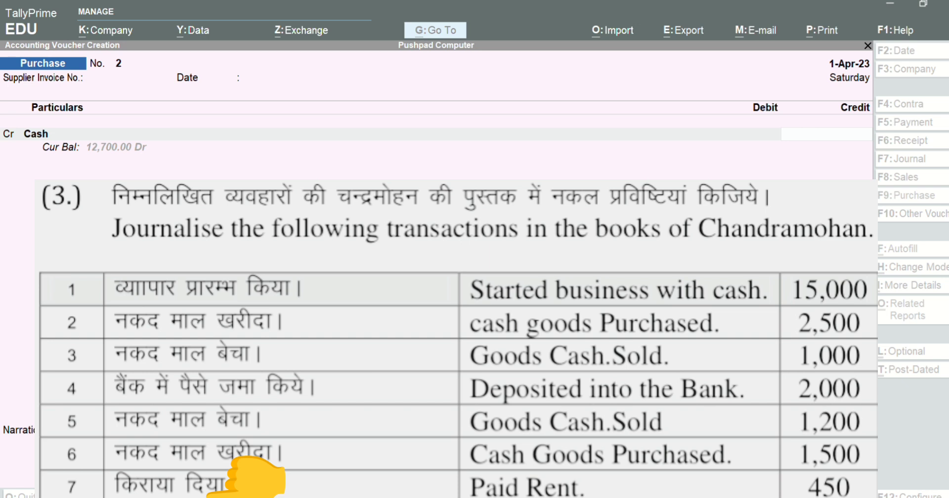
Enter 1500 as the Cash credit and debit the Purchase ledger.
{"action": "key", "text": "alt+Tab"}
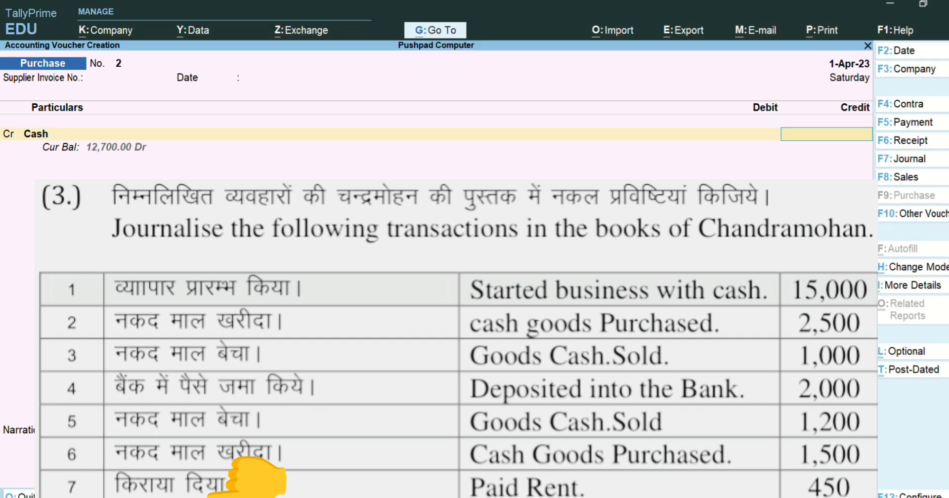
{"action": "type", "text": "15"}
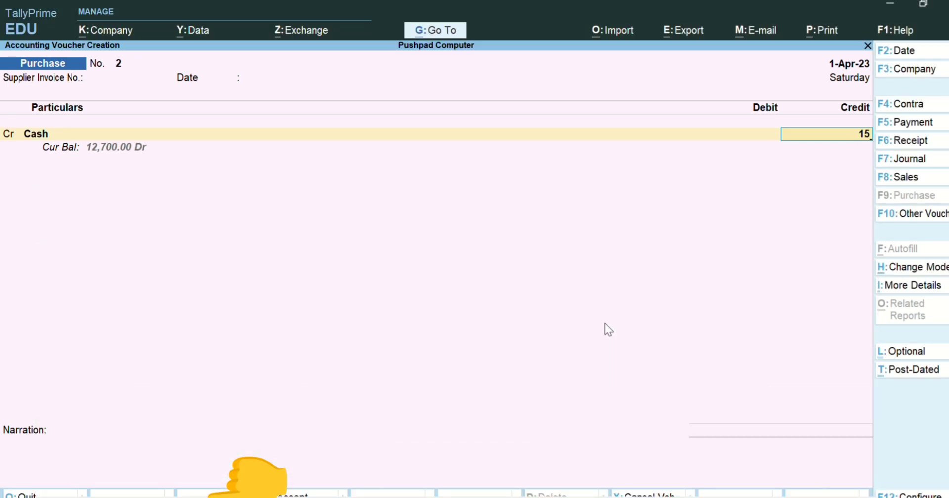
{"action": "type", "text": "00"}
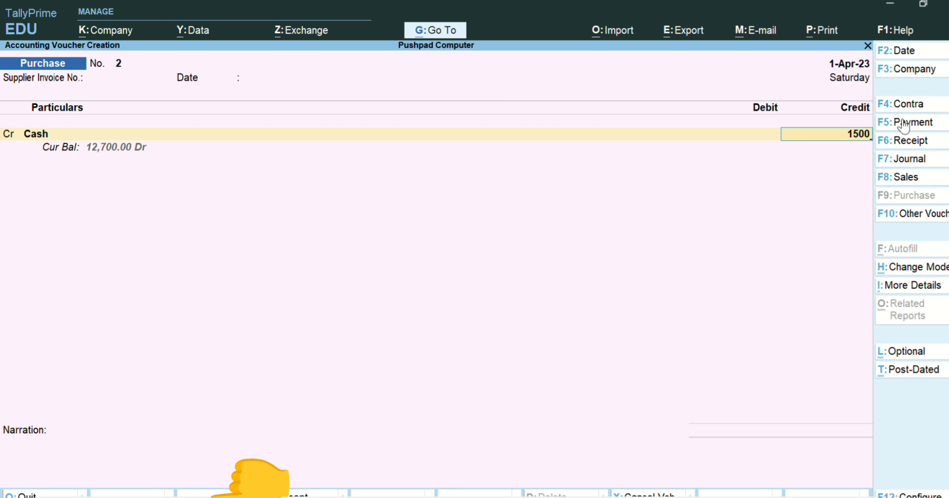
{"action": "key", "text": "Return"}
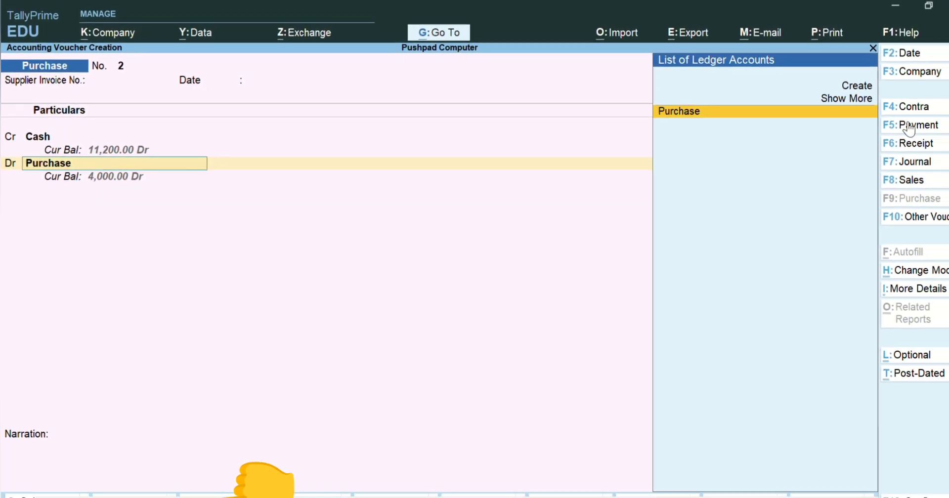
{"action": "key", "text": "Return"}
{"action": "key", "text": "Escape"}
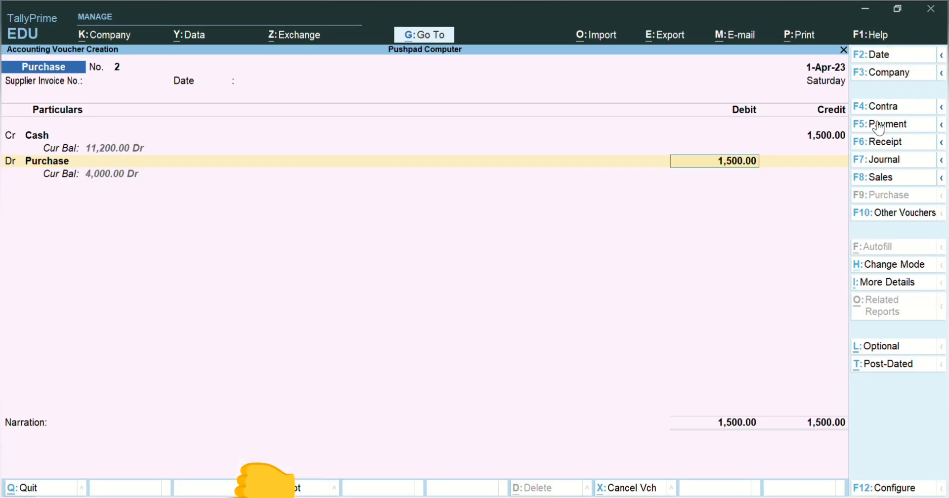
Accept the 1,500 Purchase debit and save the purchase voucher without a narration.
{"action": "key", "text": "Return"}
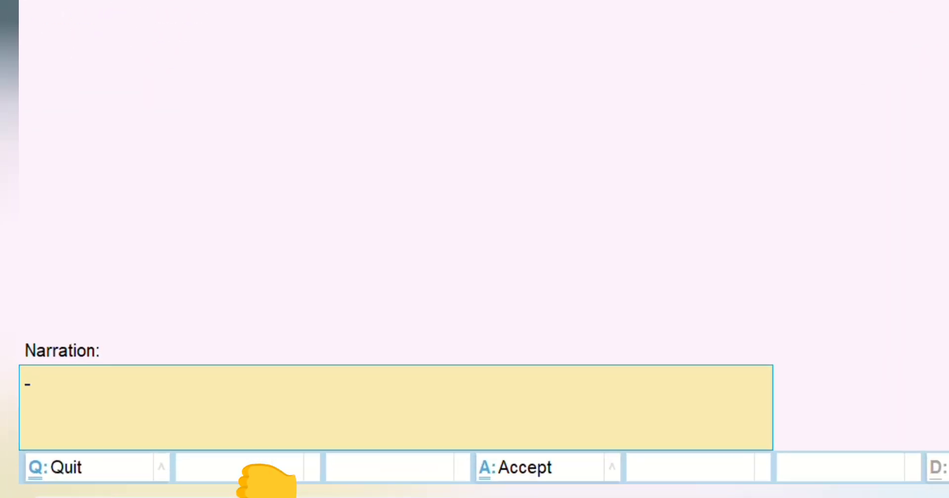
{"action": "key", "text": "Return"}
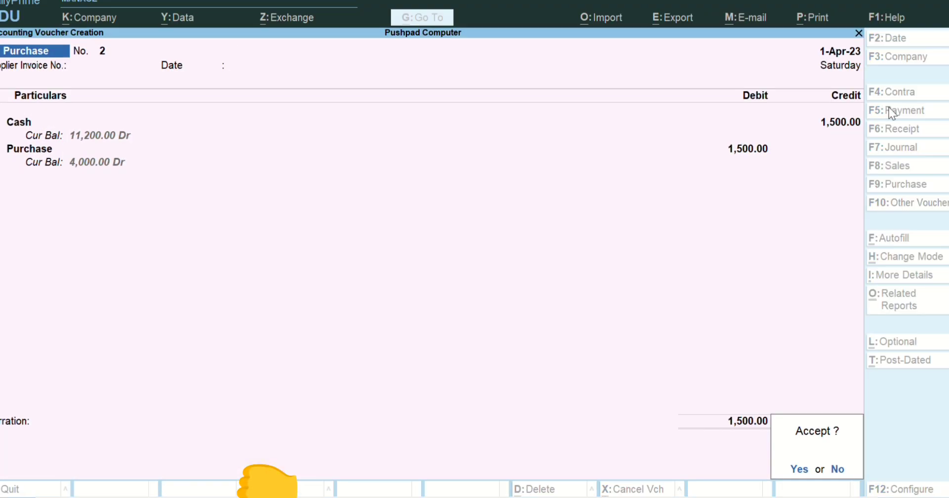
{"action": "key", "text": "Return"}
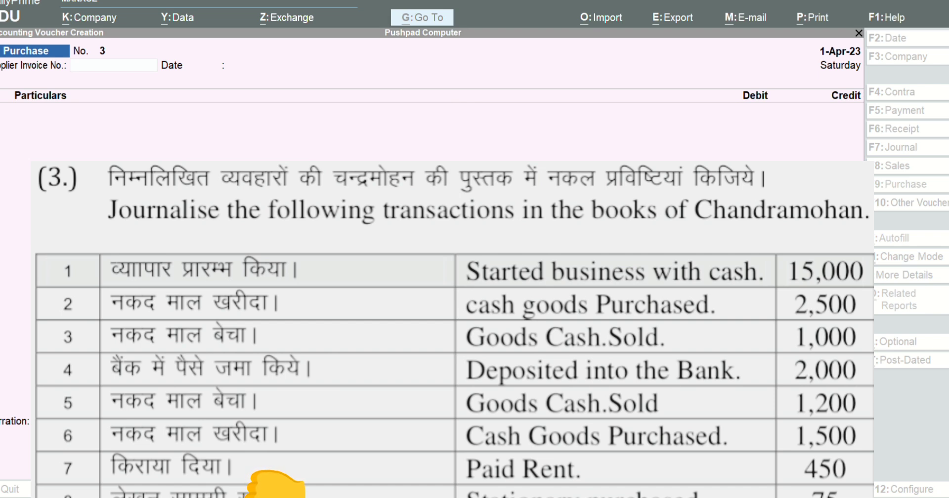
Leave the blank purchase voucher and start a payment voucher for the rent transaction.
{"action": "key", "text": "alt+Tab"}
{"action": "key", "text": "Return"}
{"action": "key", "text": "Return"}
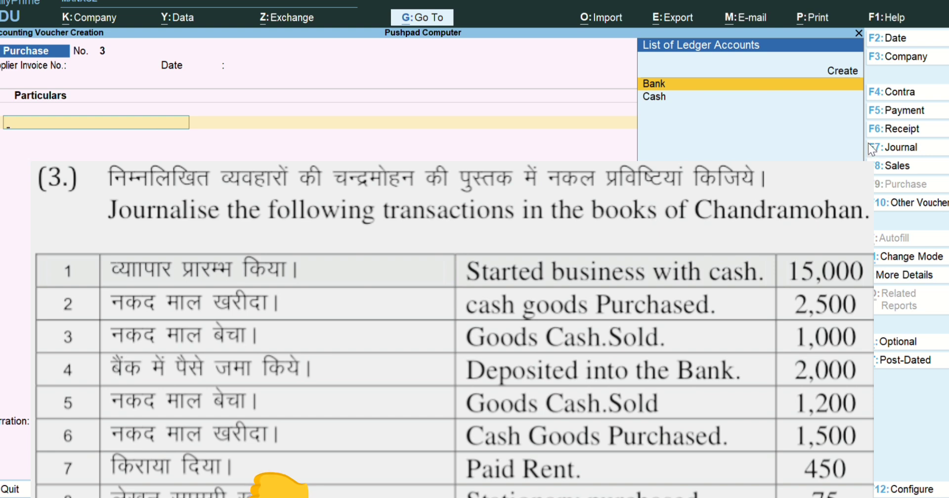
{"action": "key", "text": "F5"}
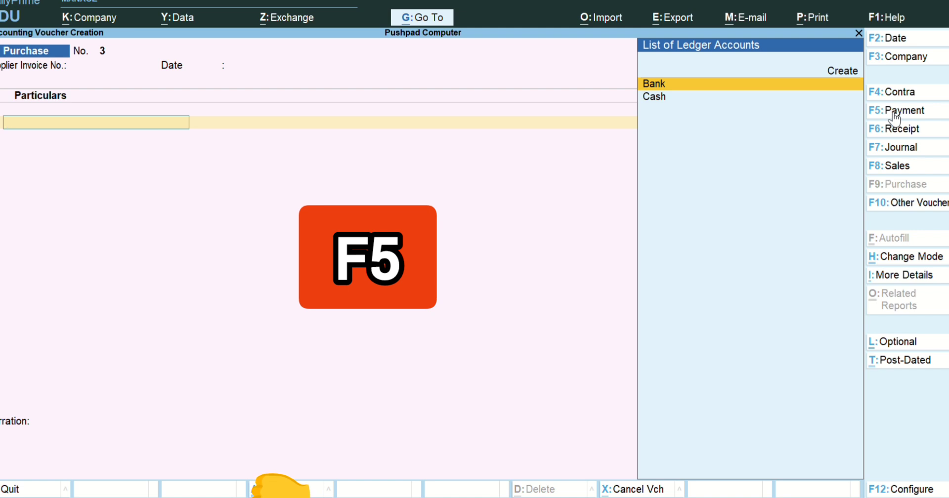
{"action": "left_click", "coordinate": [894, 118]}
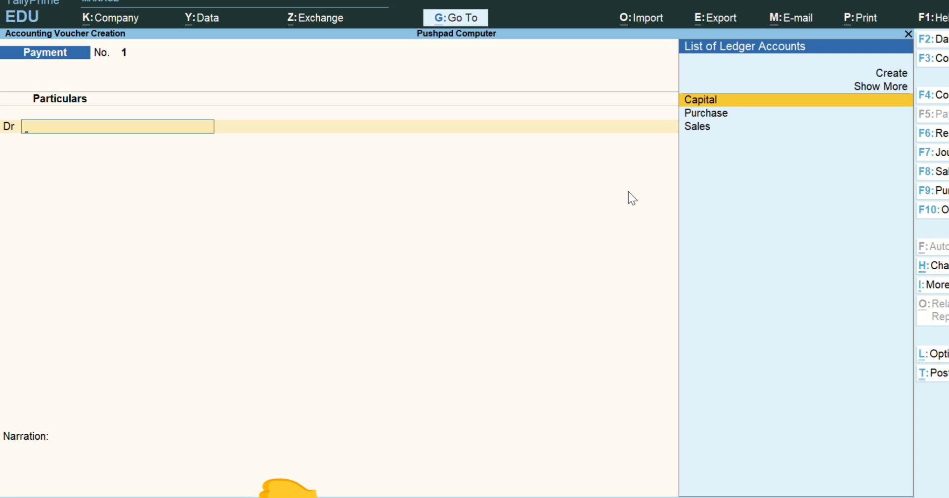
Start creating a ledger from the payment voucher's debit line, naming it Rant and leaving the alias blank.
{"action": "key", "text": "Up"}
{"action": "key", "text": "Up"}
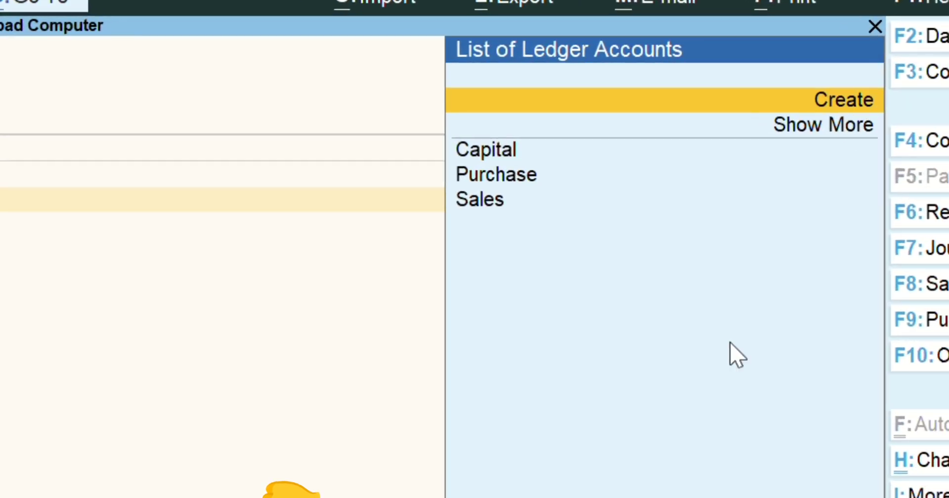
{"action": "key", "text": "Return"}
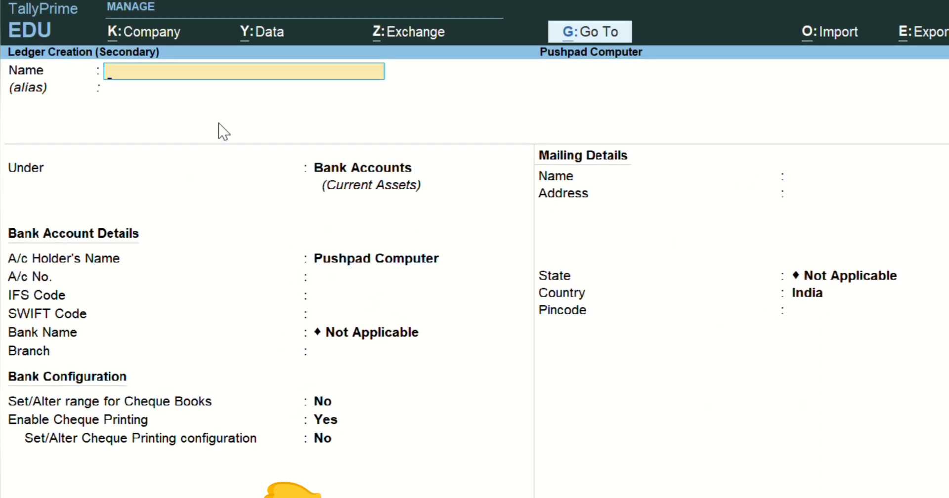
{"action": "type", "text": "Rant"}
{"action": "left_click", "coordinate": [193, 90]}
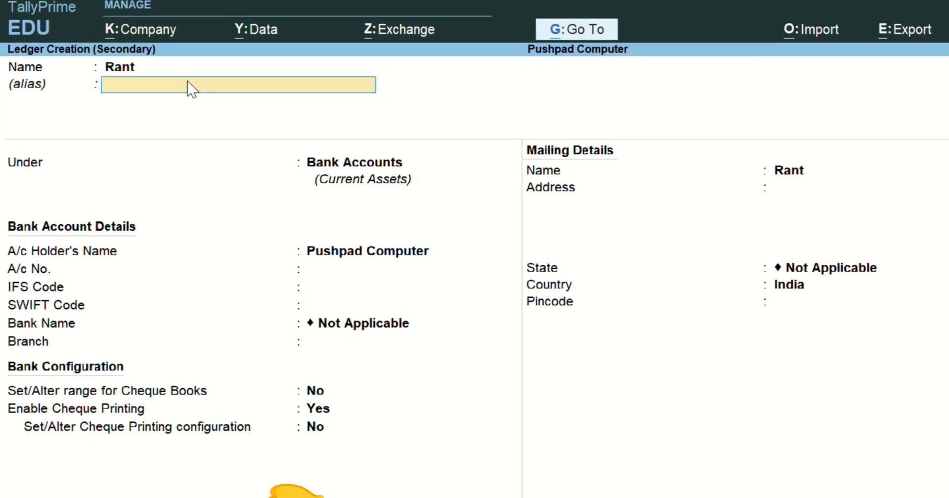
{"action": "key", "text": "Return"}
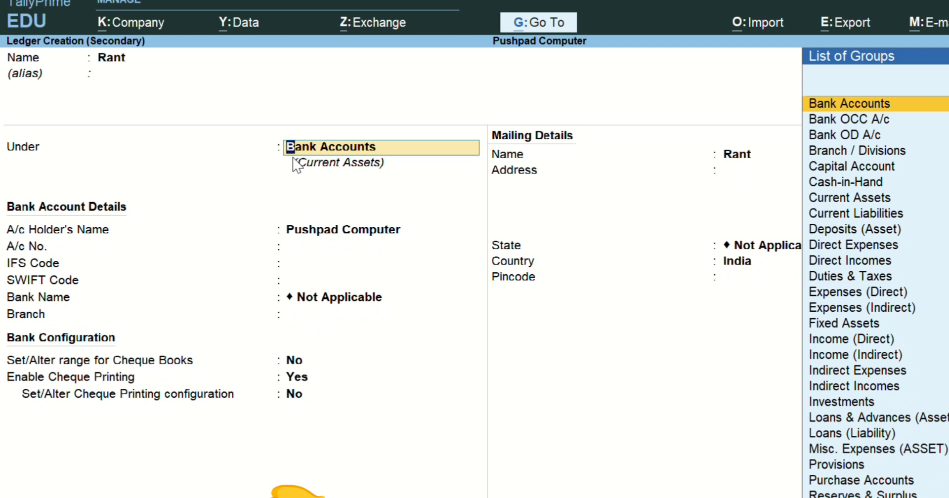
Place the Rant ledger under Indirect Expenses with ledger type Not Applicable and no bank details, and save it.
{"action": "type", "text": "In"}
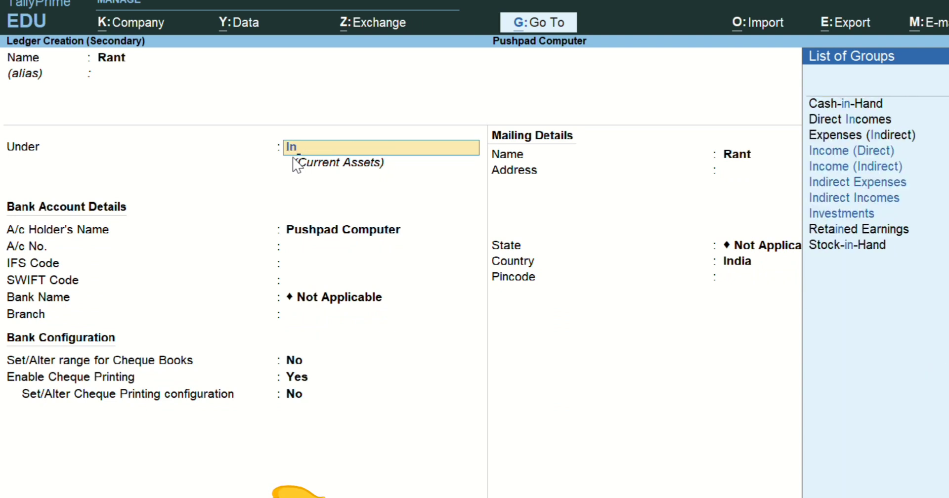
{"action": "key", "text": "Down"}
{"action": "key", "text": "Down"}
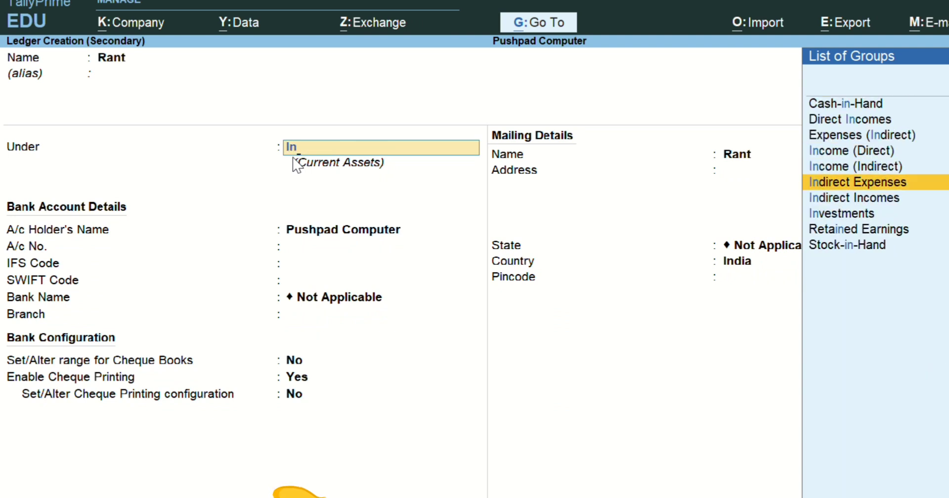
{"action": "key", "text": "Return"}
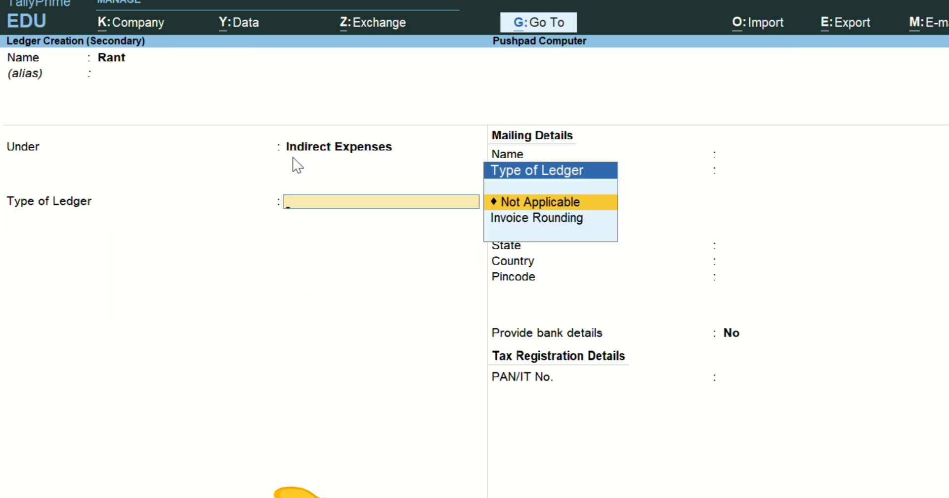
{"action": "key", "text": "Return"}
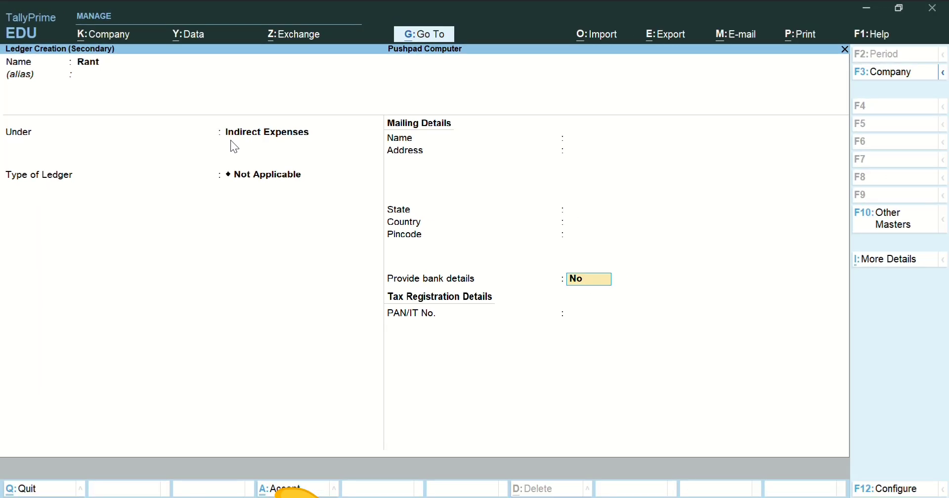
{"action": "key", "text": "Return"}
{"action": "key", "text": "Return"}
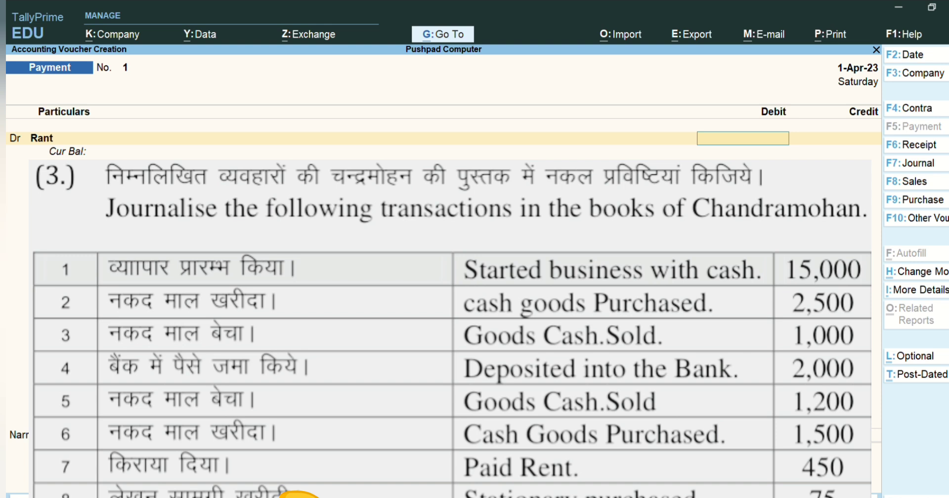
Enter 450 as the Rant debit and credit the Cash ledger in the payment voucher.
{"action": "type", "text": "450"}
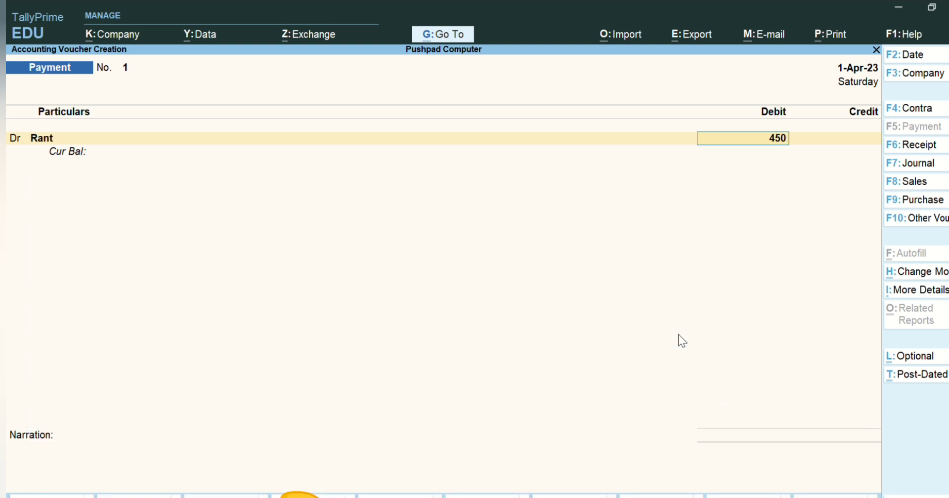
{"action": "key", "text": "Return"}
{"action": "key", "text": "Return"}
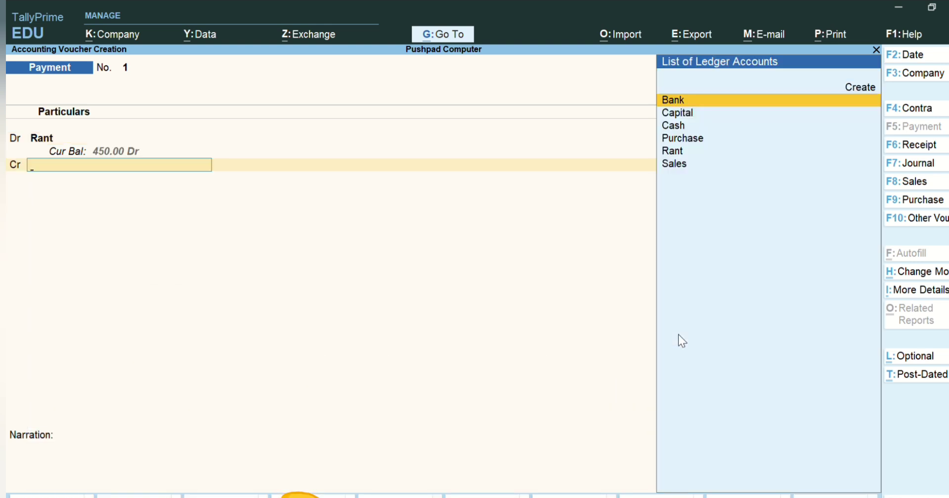
{"action": "key", "text": "Down"}
{"action": "key", "text": "Down"}
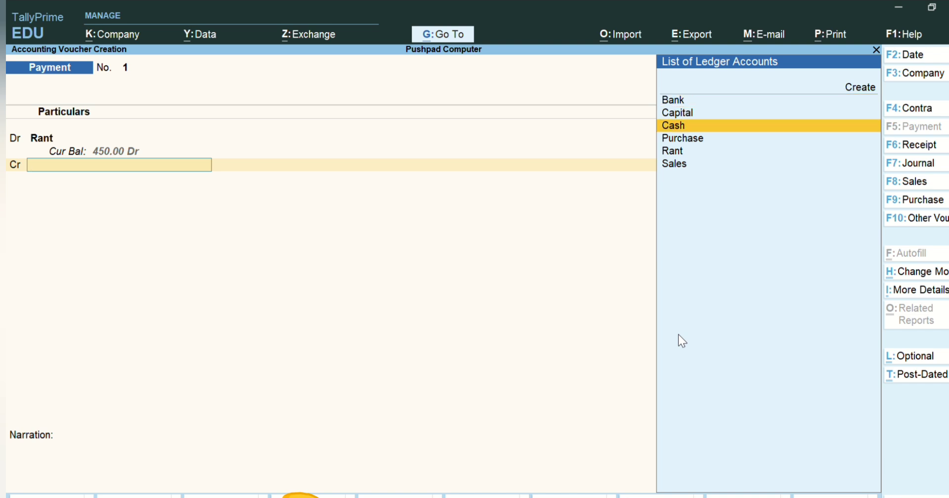
{"action": "key", "text": "Return"}
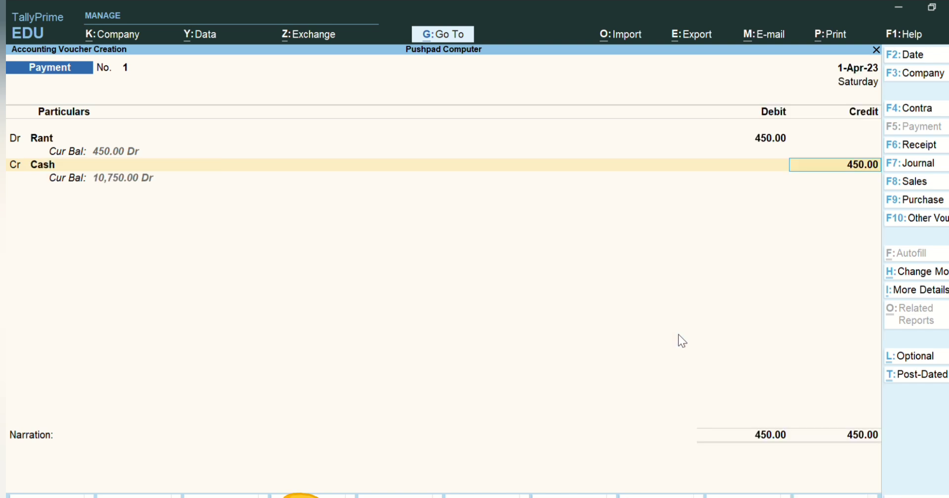
Leave the narration blank and save the rent payment voucher.
{"action": "key", "text": "Return"}
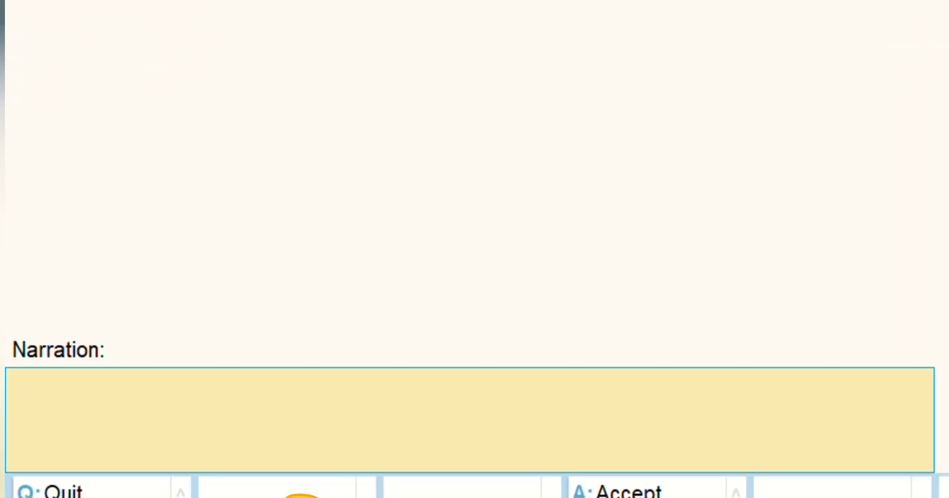
{"action": "type", "text": "-"}
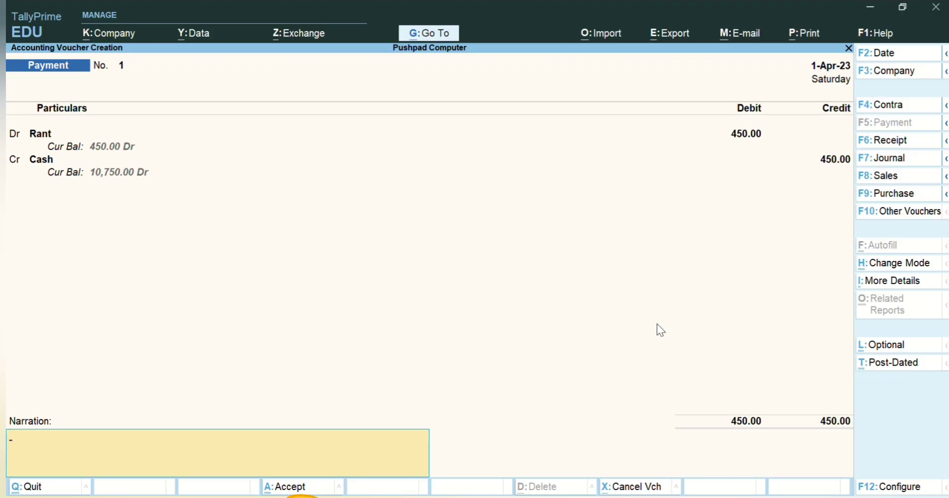
{"action": "key", "text": "Return"}
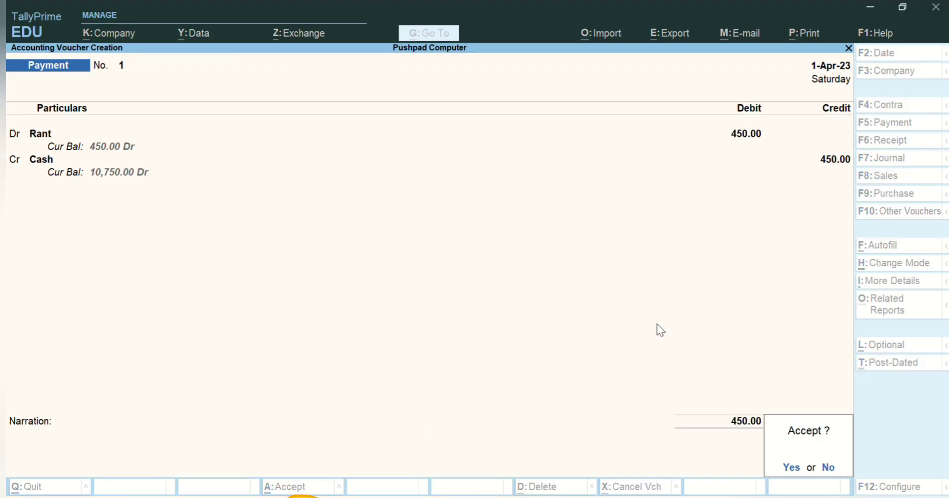
{"action": "key", "text": "Return"}
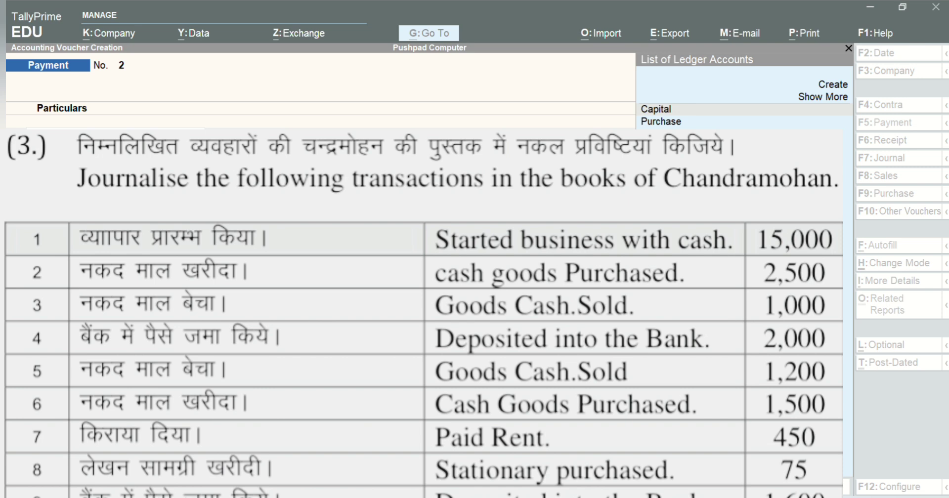
Start a purchase voucher in As Voucher mode for the stationery transaction, leaving the supplier invoice number and date blank.
{"action": "left_click", "coordinate": [451, 2]}
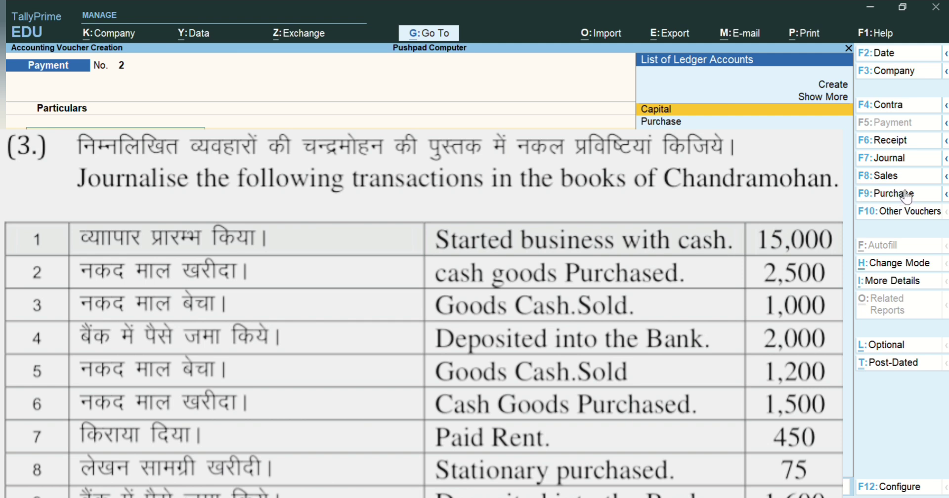
{"action": "key", "text": "F9"}
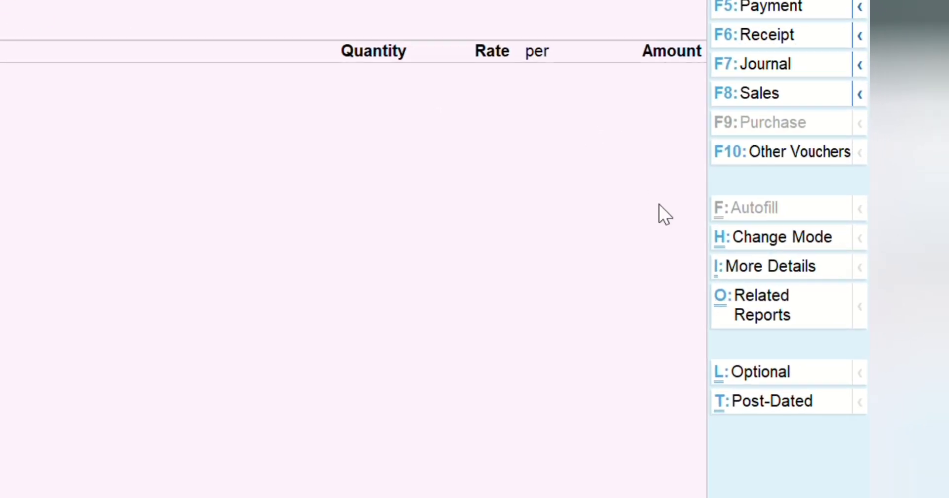
{"action": "left_click", "coordinate": [784, 243]}
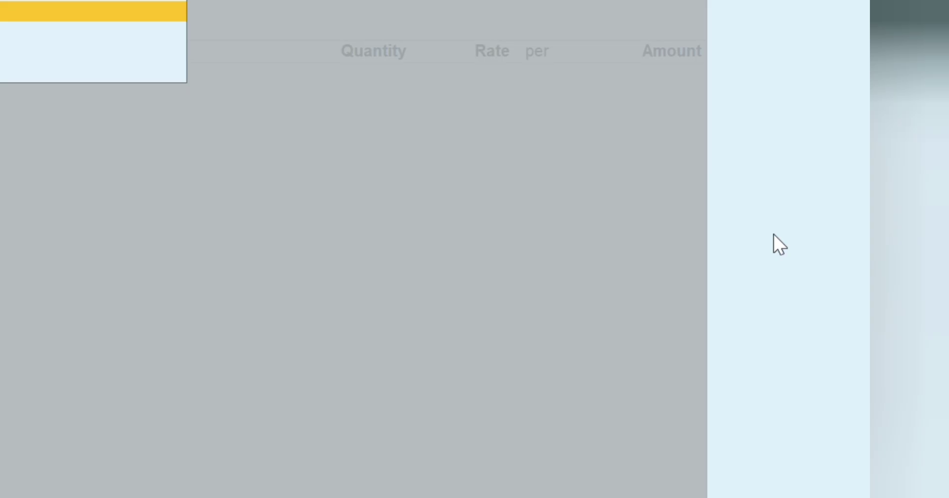
{"action": "key", "text": "Down"}
{"action": "key", "text": "Down"}
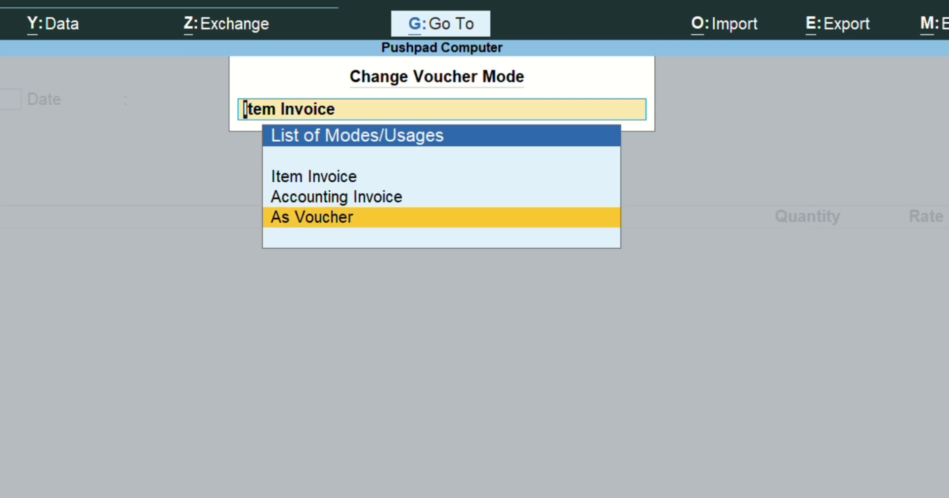
{"action": "key", "text": "Return"}
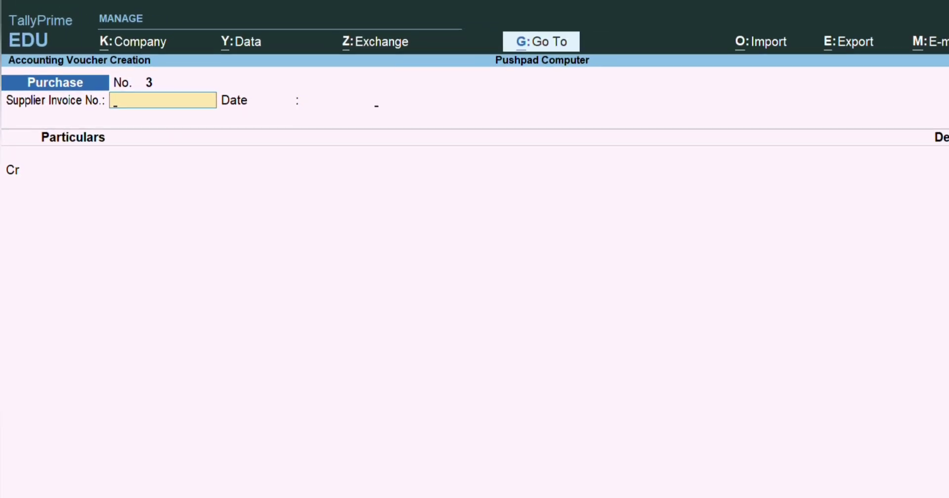
{"action": "key", "text": "Return"}
{"action": "key", "text": "Return"}
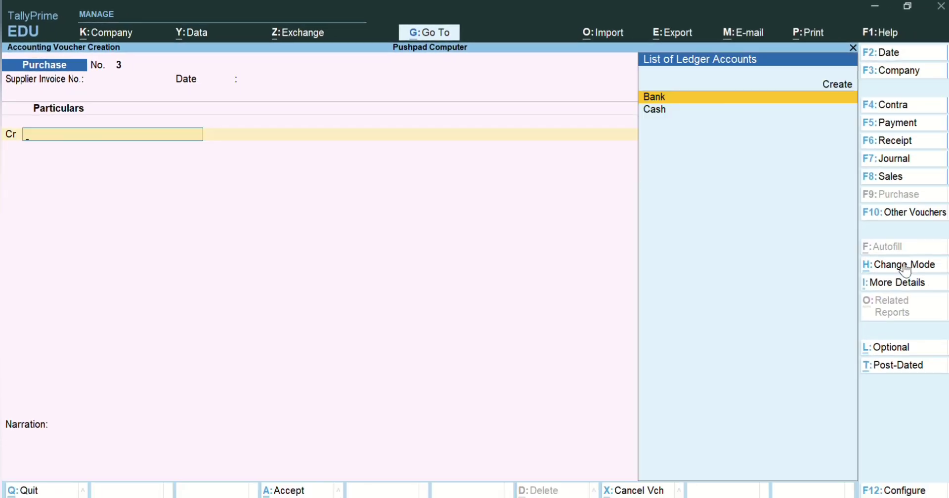
Choose Cash as the credit ledger, leaving the receipt details blank and keeping the default party details.
{"action": "key", "text": "Down"}
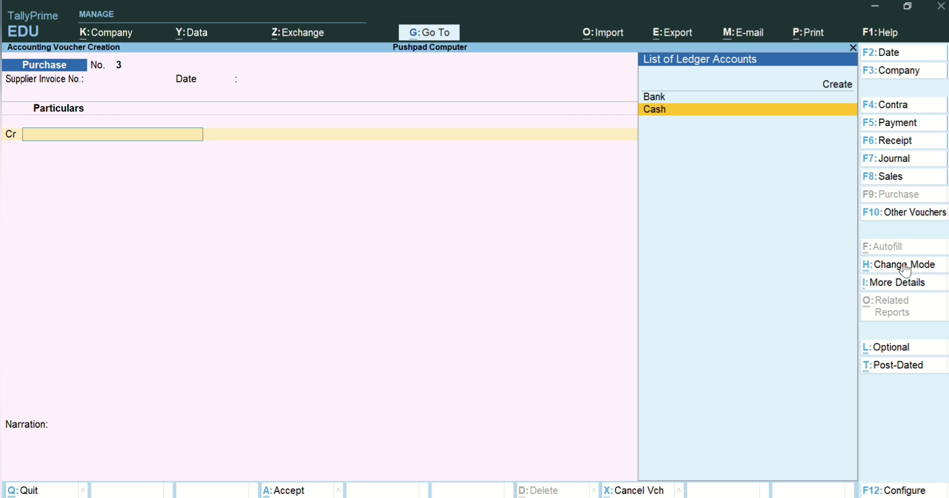
{"action": "key", "text": "Return"}
{"action": "key", "text": "Return"}
{"action": "key", "text": "Return"}
{"action": "key", "text": "Return"}
{"action": "key", "text": "Return"}
{"action": "key", "text": "Return"}
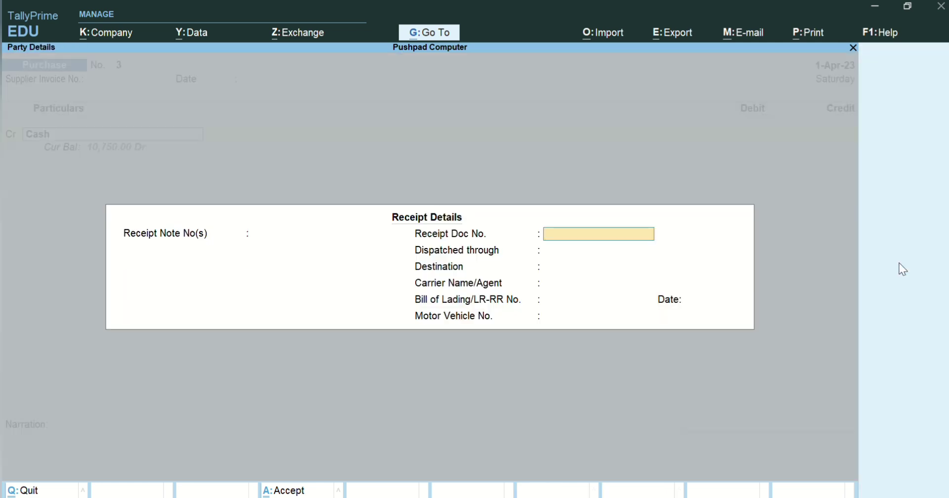
{"action": "key", "text": "Return"}
{"action": "key", "text": "Return"}
{"action": "key", "text": "Return"}
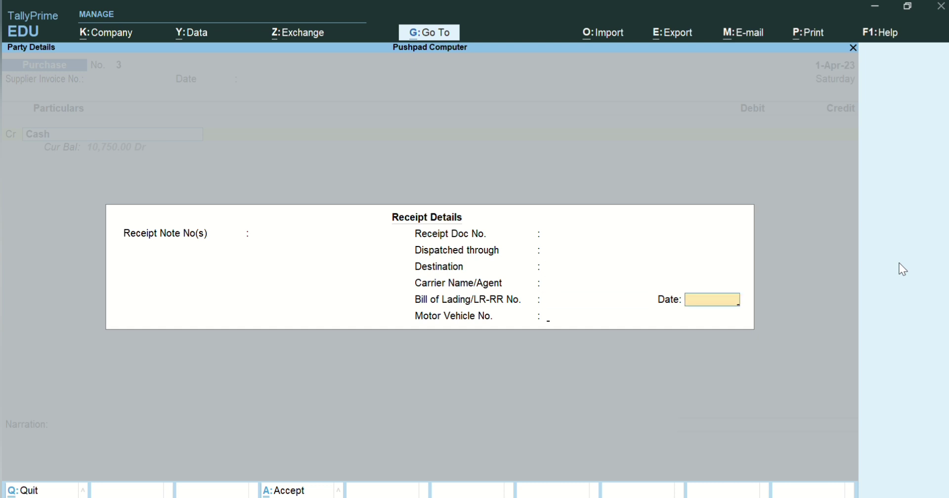
{"action": "key", "text": "Return"}
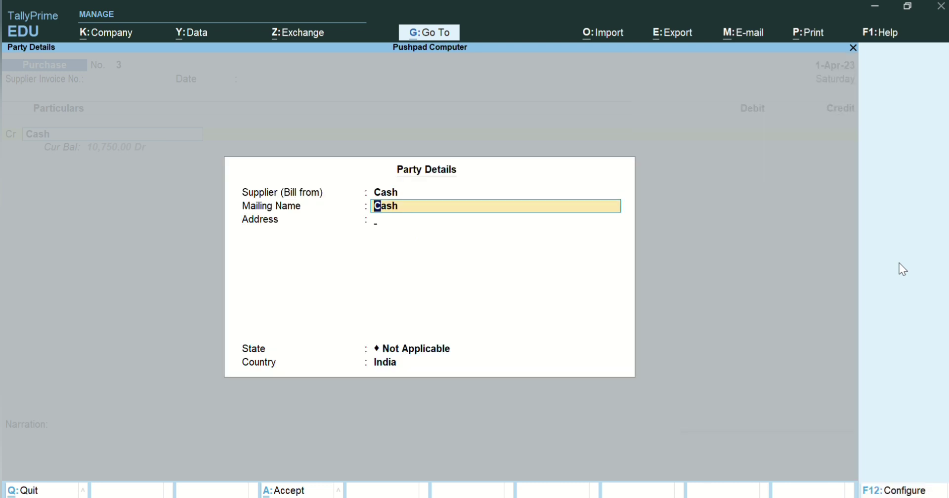
{"action": "key", "text": "Return"}
{"action": "key", "text": "Return"}
{"action": "key", "text": "Return"}
{"action": "key", "text": "Return"}
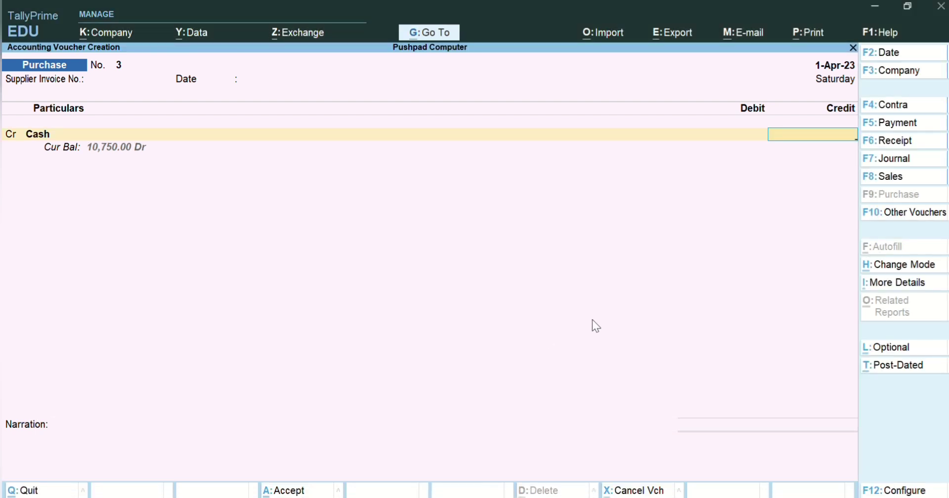
Enter 75 as the Cash credit and debit the Purchase ledger with the same amount.
{"action": "type", "text": "75"}
{"action": "key", "text": "Return"}
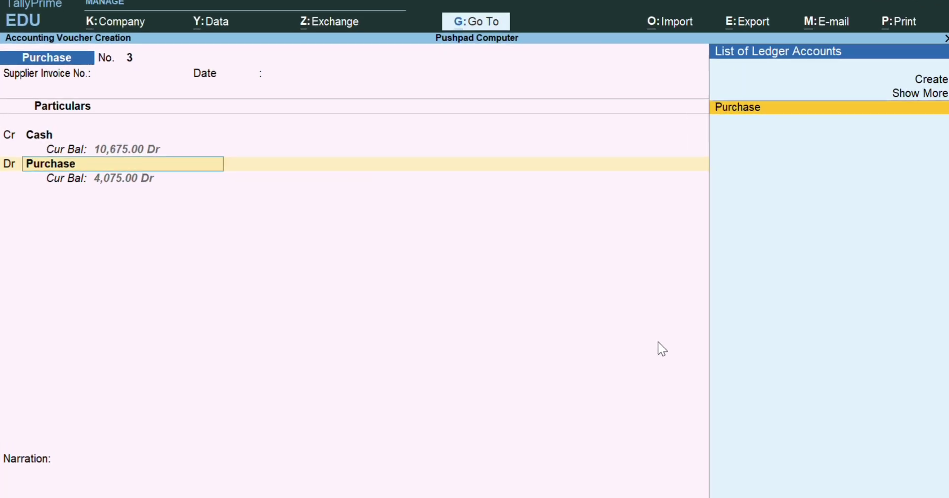
{"action": "key", "text": "Return"}
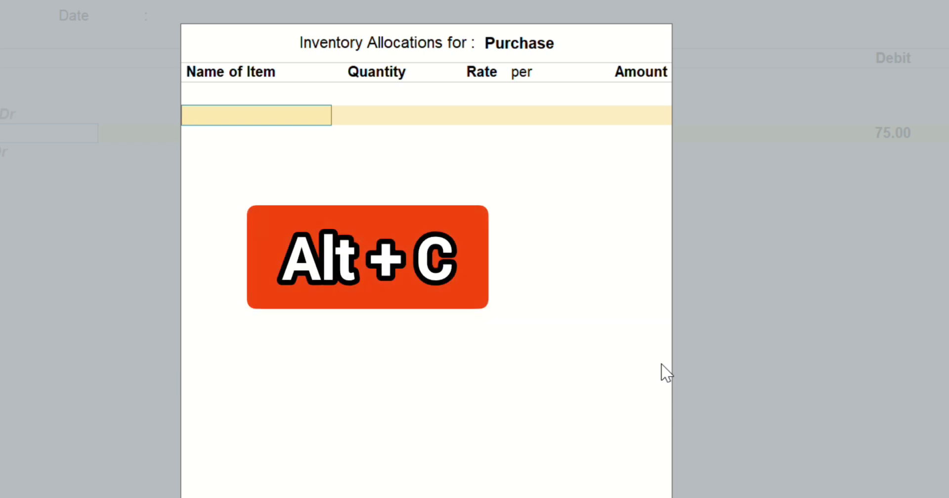
Create a stock item named Stationary from the inventory allocation, under Primary with units Not Applicable and duty rate 0.
{"action": "key", "text": "alt+c"}
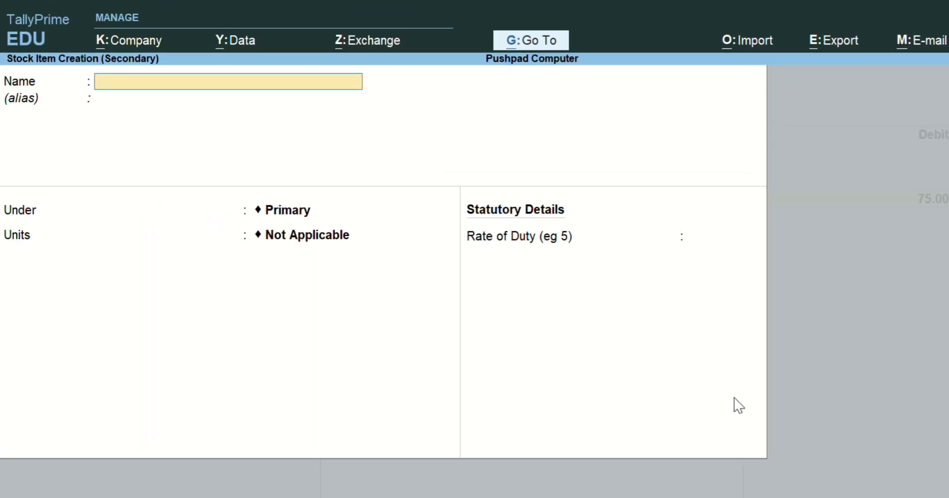
{"action": "type", "text": "Stationary"}
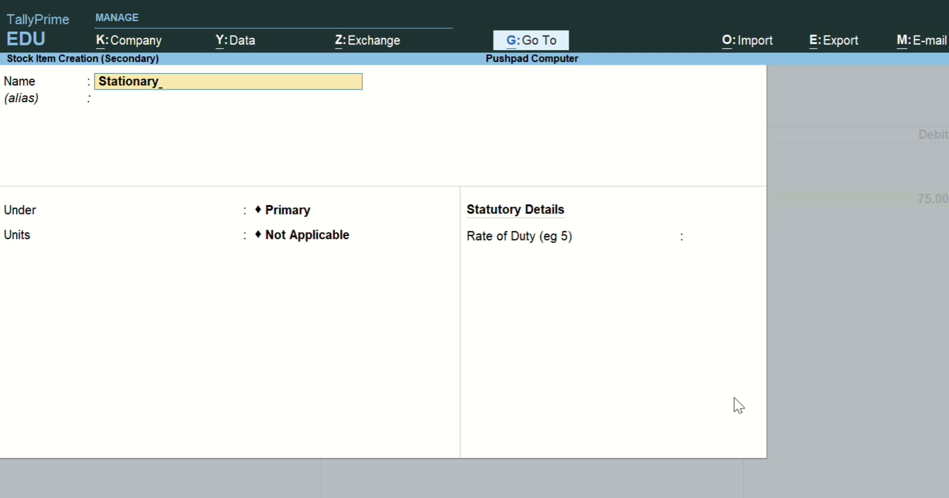
{"action": "key", "text": "Return"}
{"action": "key", "text": "Return"}
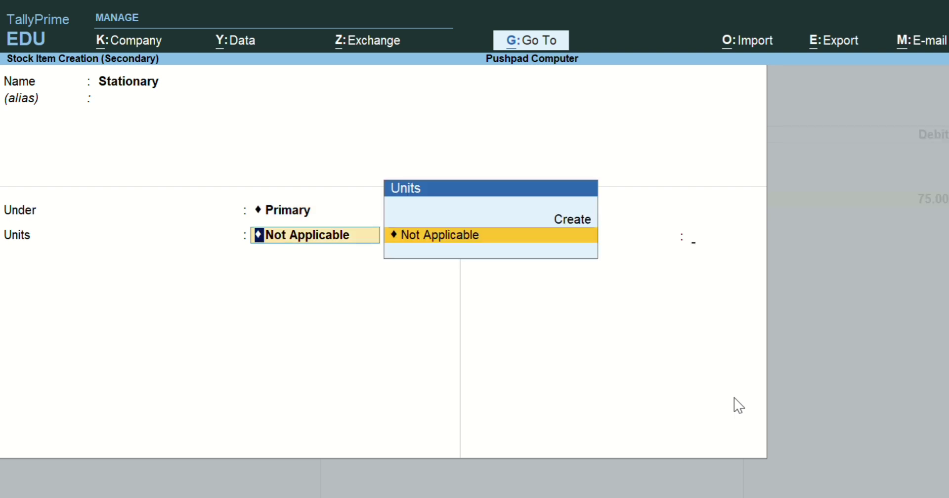
{"action": "key", "text": "Return"}
{"action": "key", "text": "Return"}
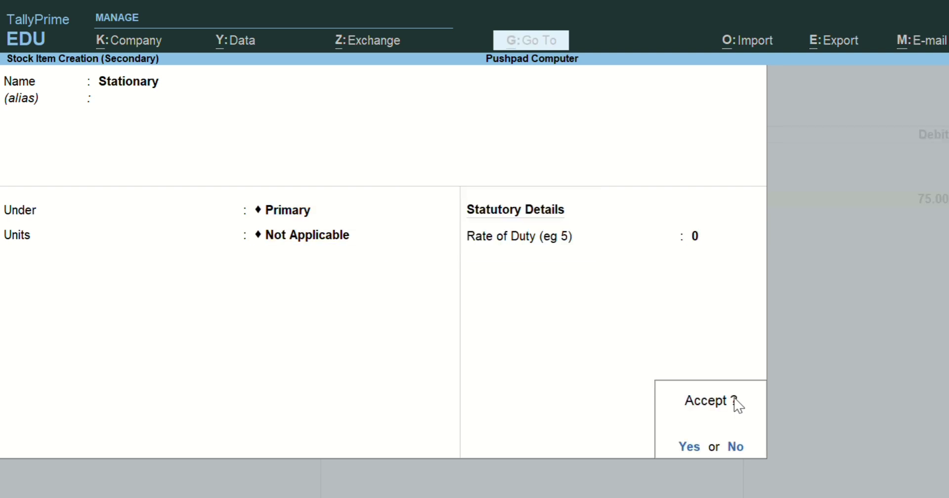
{"action": "key", "text": "Return"}
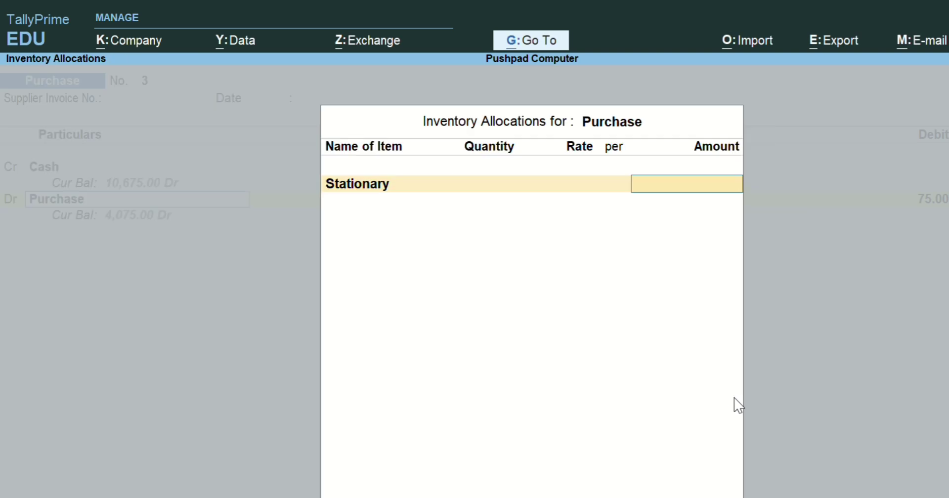
Allocate 75 to the Stationary item and save the purchase voucher with a blank narration.
{"action": "type", "text": "75"}
{"action": "key", "text": "Return"}
{"action": "key", "text": "Return"}
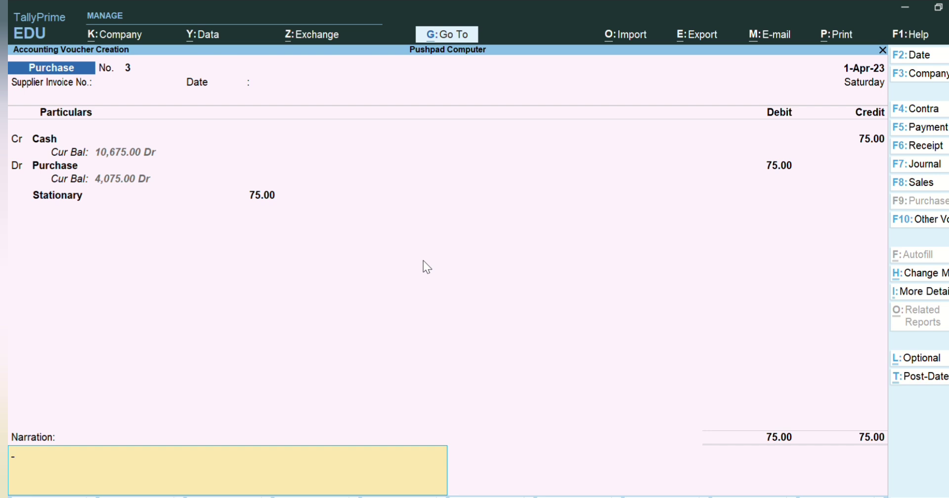
{"action": "key", "text": "Return"}
{"action": "key", "text": "Return"}
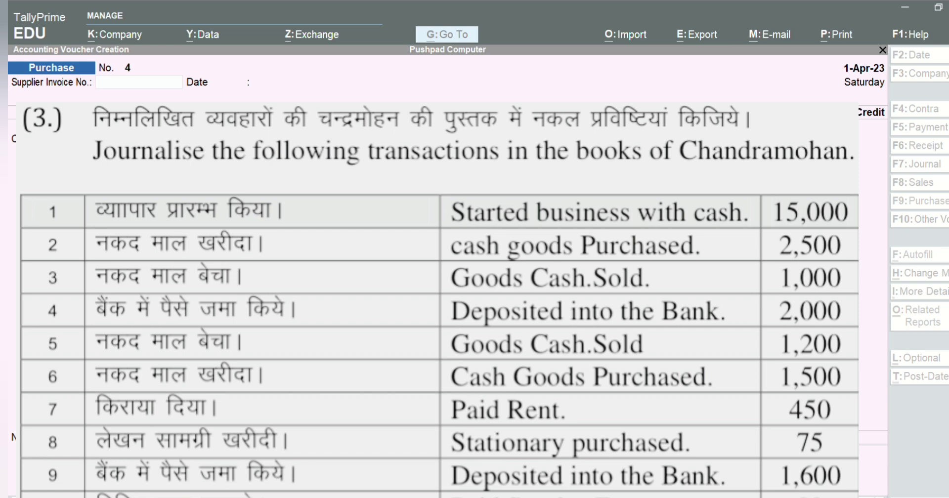
Start a contra voucher for the second bank deposit and credit the Cash ledger with 1600.
{"action": "left_click", "coordinate": [468, 6]}
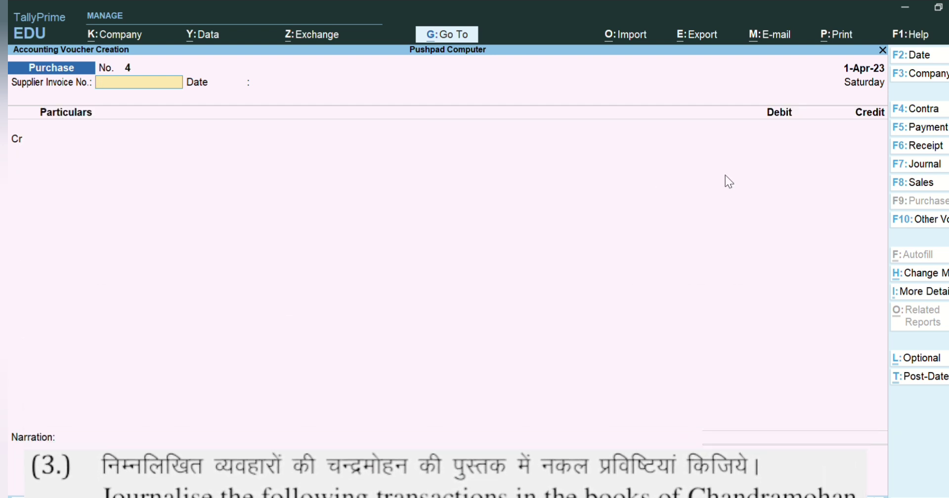
{"action": "left_click", "coordinate": [938, 114]}
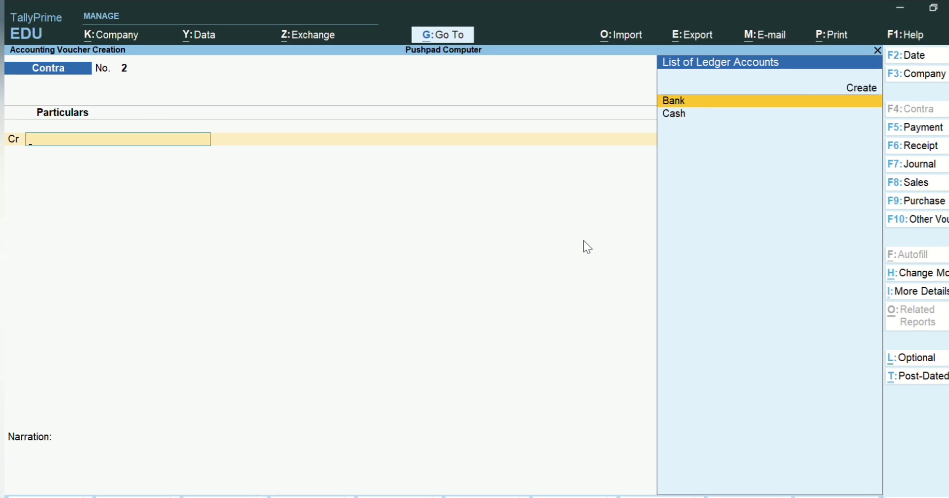
{"action": "key", "text": "Down"}
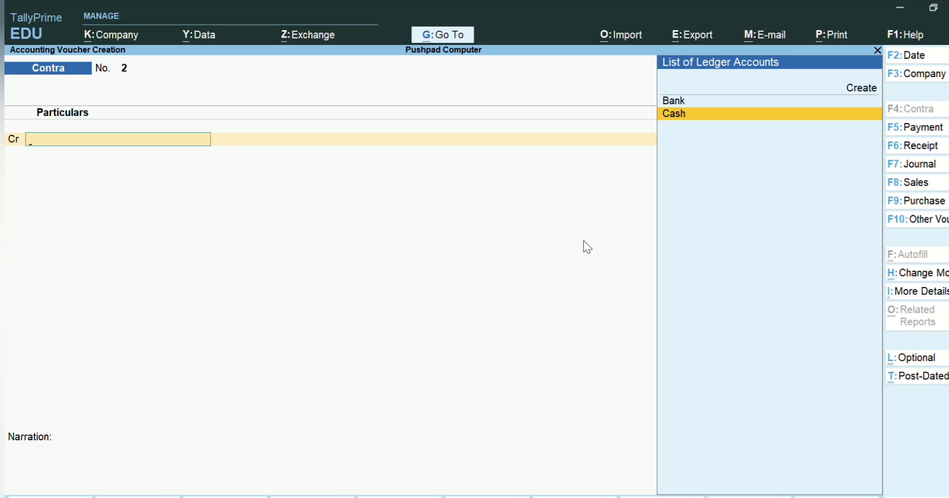
{"action": "key", "text": "Return"}
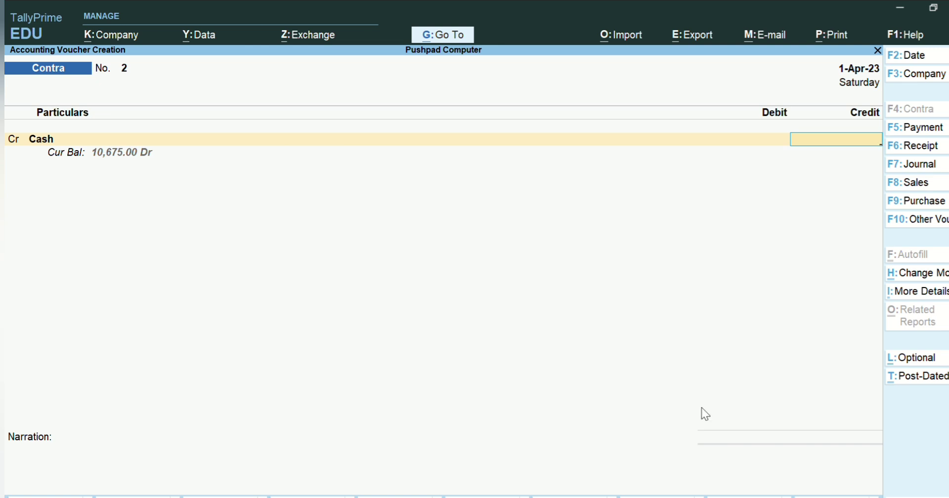
{"action": "key", "text": "Escape"}
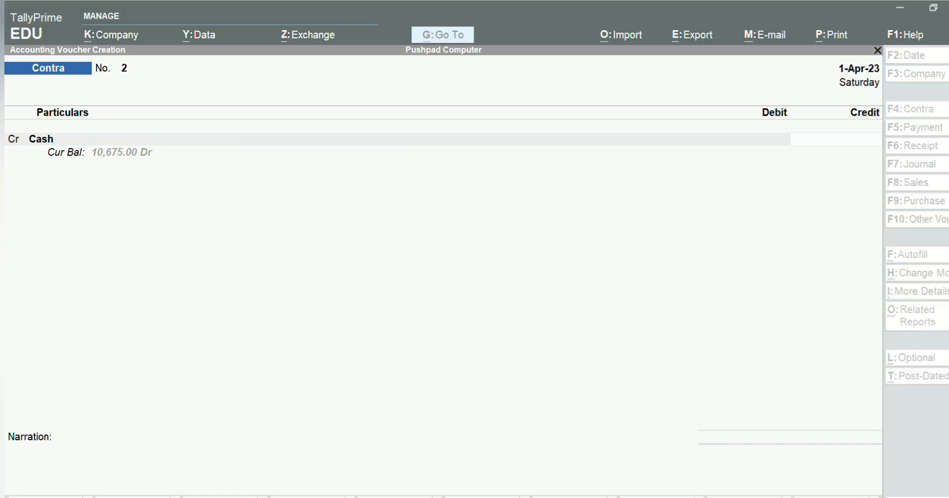
{"action": "key", "text": "Escape"}
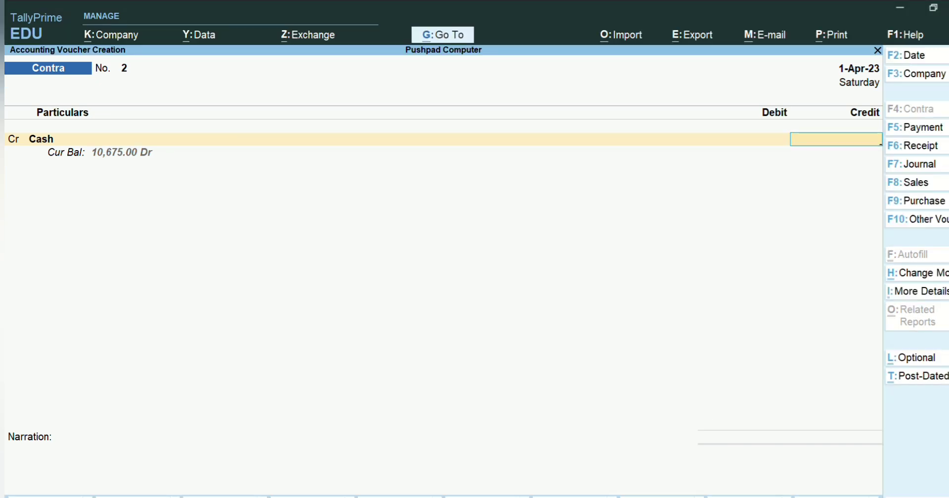
{"action": "type", "text": "1600"}
{"action": "key", "text": "Return"}
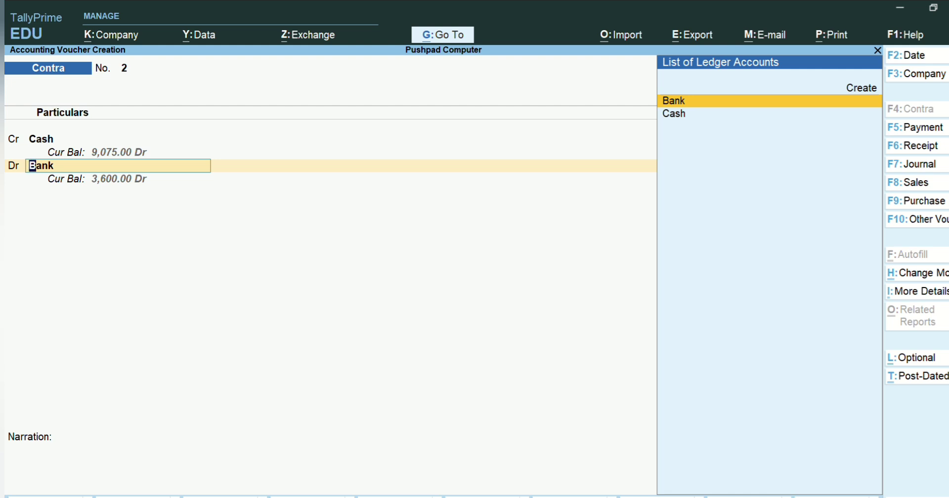
Debit the Bank ledger with 1,600 and keep the default Cash bank allocation.
{"action": "key", "text": "Return"}
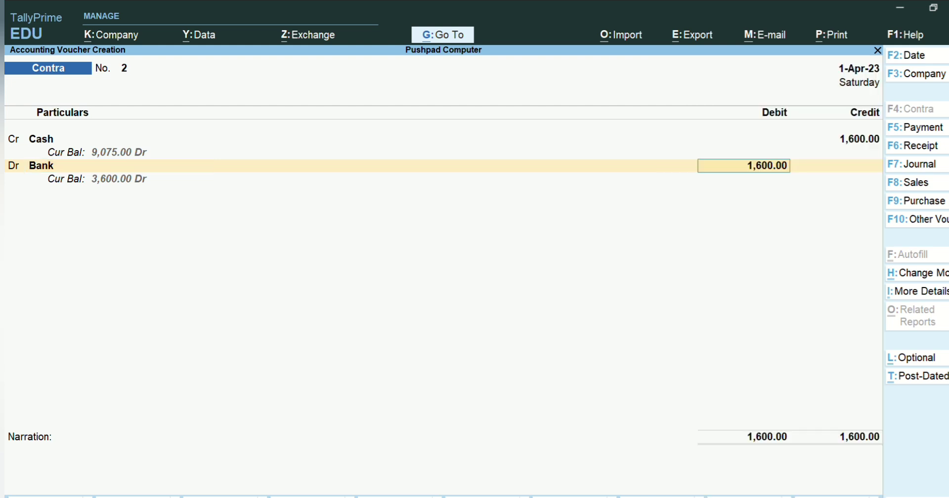
{"action": "key", "text": "Return"}
{"action": "key", "text": "Return"}
{"action": "key", "text": "Return"}
{"action": "key", "text": "Return"}
{"action": "key", "text": "Return"}
Leave all cash denominations blank for the bank deposit and save the contra voucher without a narration.
{"action": "key", "text": "Return"}
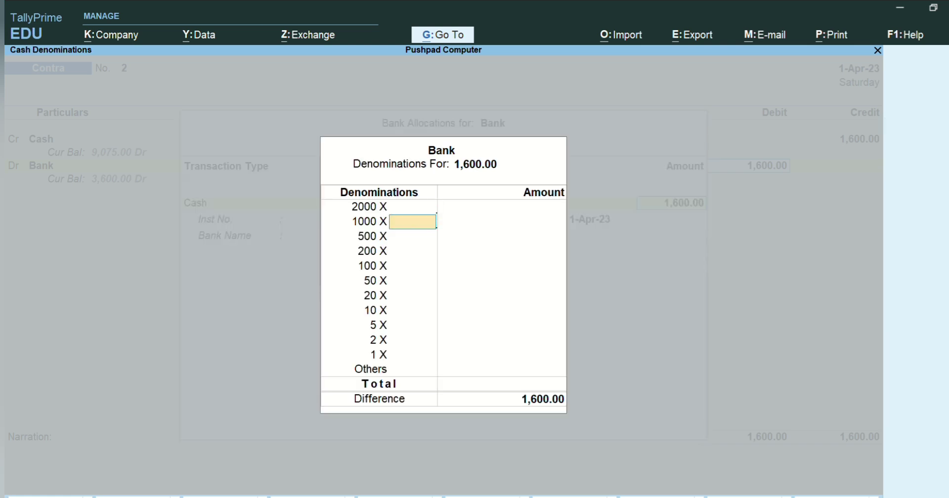
{"action": "key", "text": "Return"}
{"action": "key", "text": "Return"}
{"action": "key", "text": "Return"}
{"action": "key", "text": "Return"}
{"action": "key", "text": "Return"}
{"action": "key", "text": "Return"}
{"action": "key", "text": "Return"}
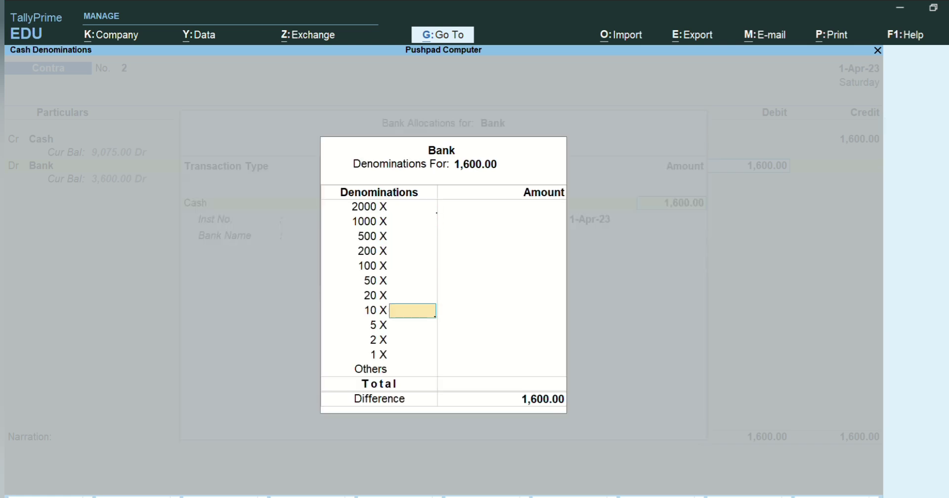
{"action": "key", "text": "Return"}
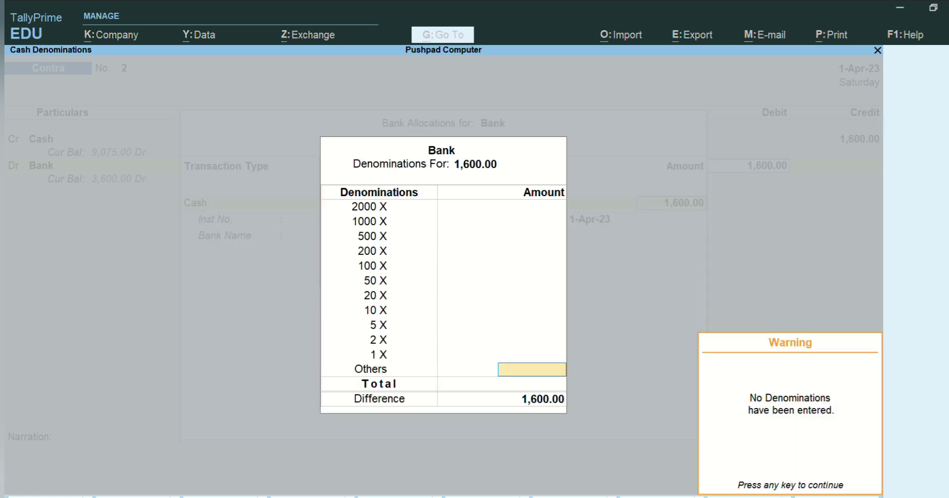
{"action": "key", "text": "Return"}
{"action": "key", "text": "Return"}
{"action": "key", "text": "Return"}
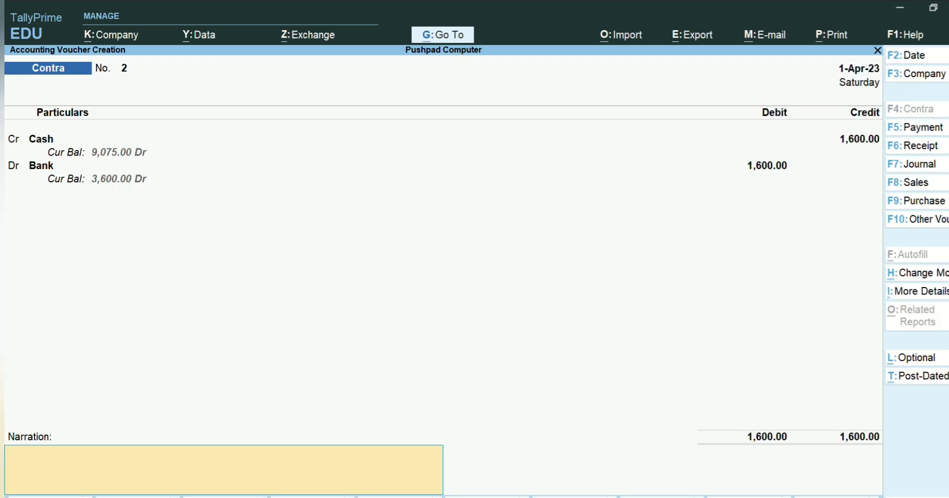
{"action": "key", "text": "Return"}
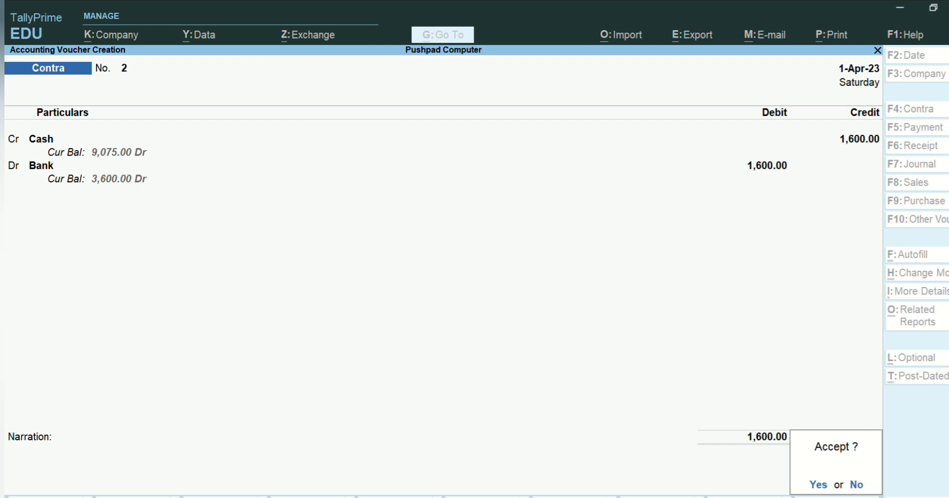
{"action": "key", "text": "y"}
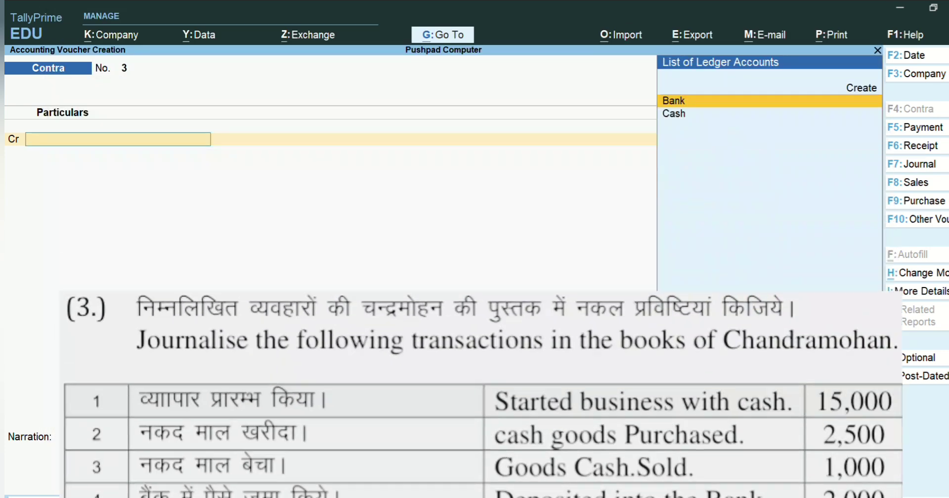
Start a payment voucher and open the creation of a new ledger for its debit entry.
{"action": "key", "text": "F5"}
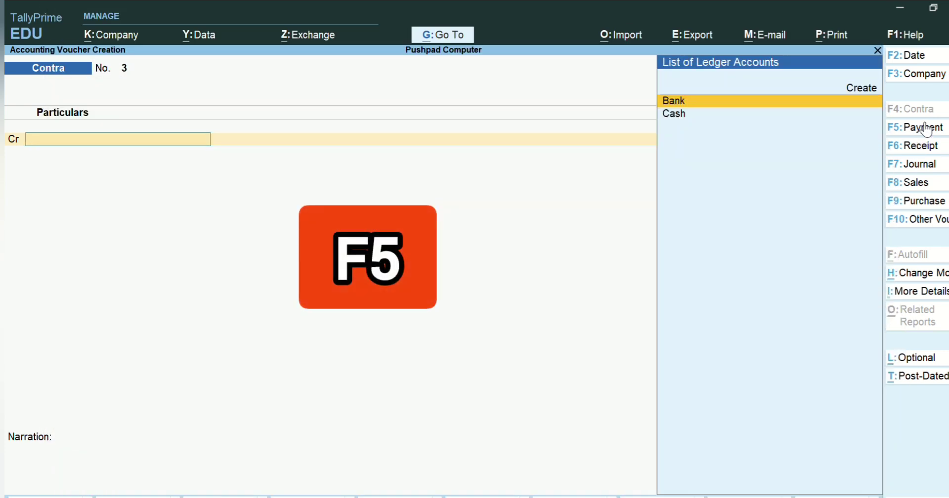
{"action": "key", "text": "F5"}
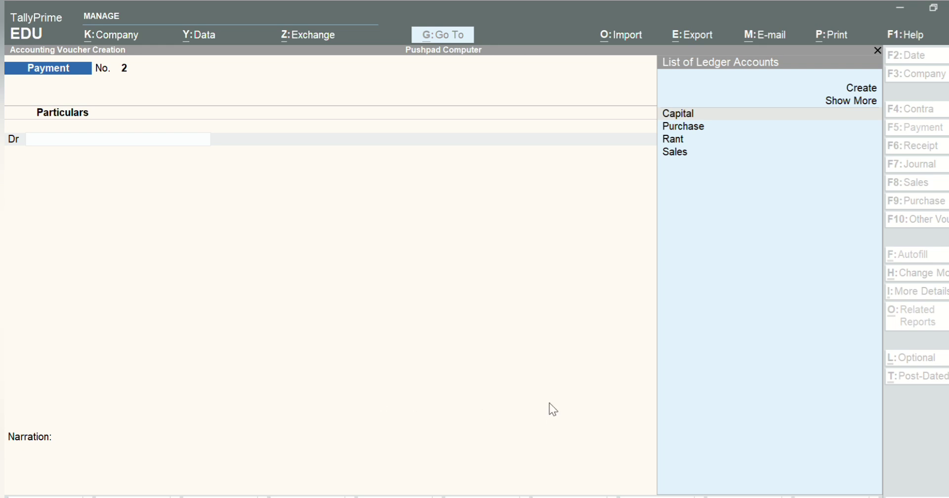
{"action": "left_click", "coordinate": [612, 383]}
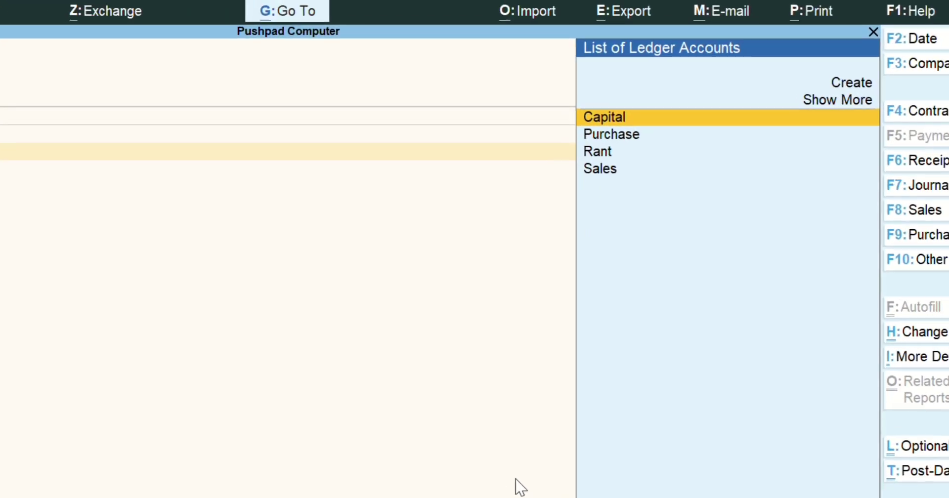
{"action": "key", "text": "Up"}
{"action": "key", "text": "Up"}
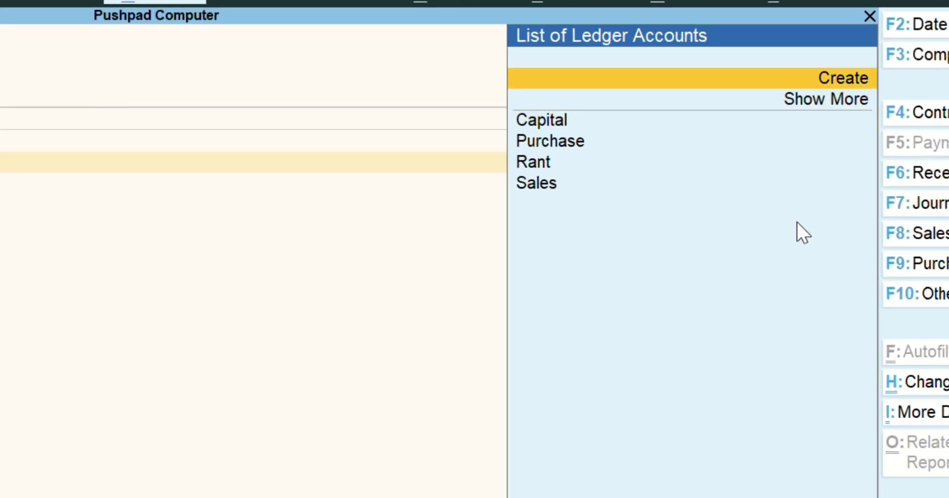
{"action": "left_click", "coordinate": [826, 66]}
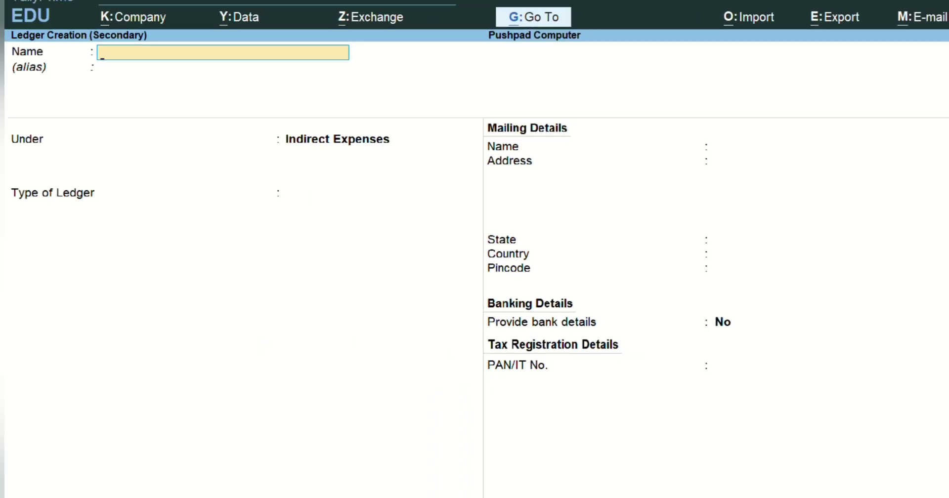
Create the ledger Sundry Expeses under Indirect Expenses with ledger type Not Applicable.
{"action": "type", "text": "Sunde"}
{"action": "key", "text": "BackSpace"}
{"action": "type", "text": "ry Expeses"}
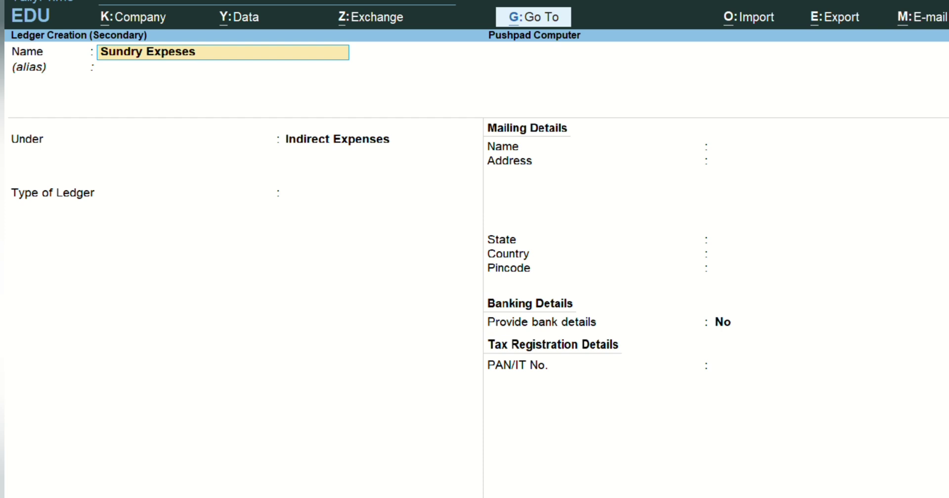
{"action": "key", "text": "Return"}
{"action": "key", "text": "Return"}
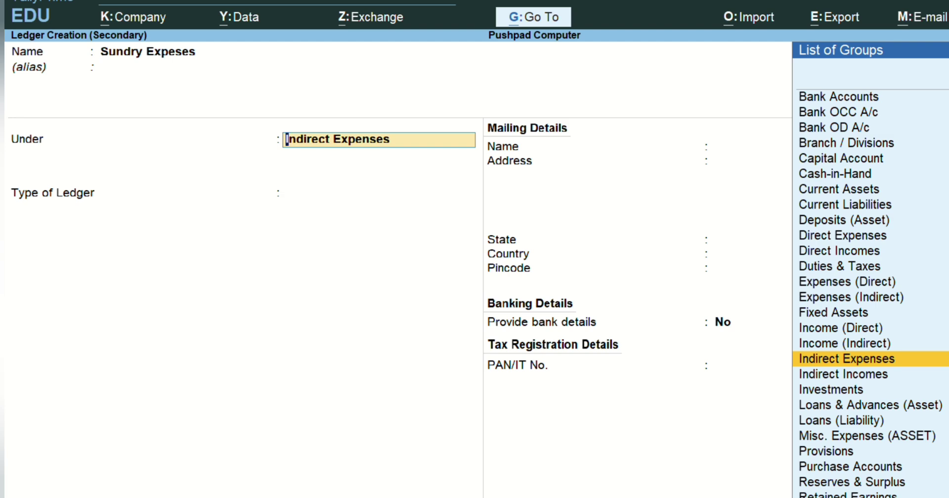
{"action": "key", "text": "Return"}
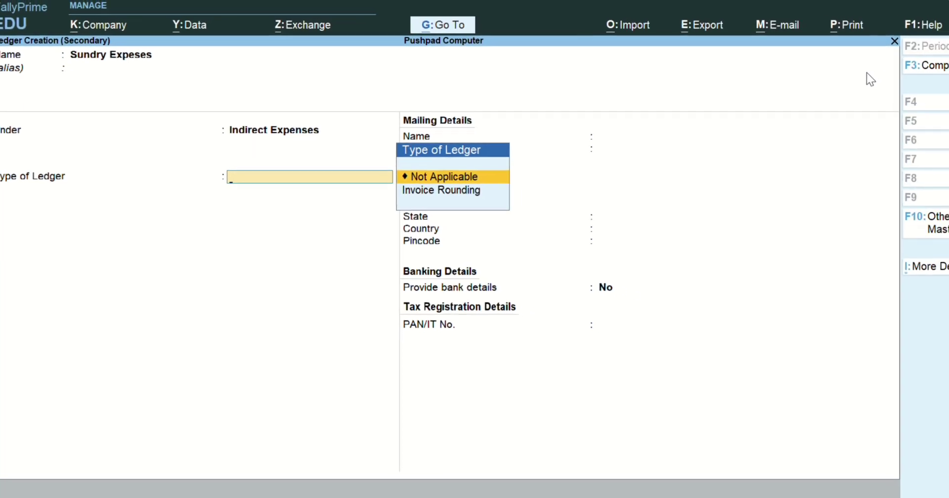
{"action": "key", "text": "Return"}
{"action": "key", "text": "Return"}
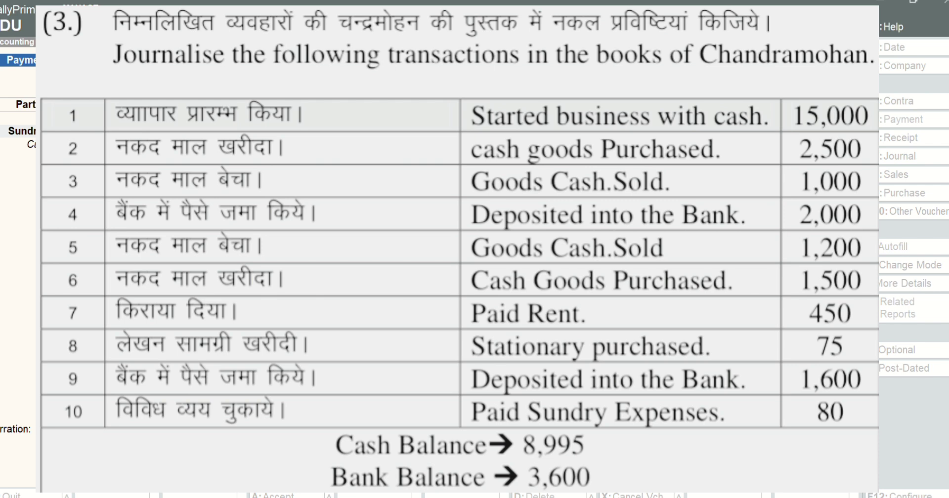
Debit Sundry Expeses with 80 against the Cash ledger and save the payment voucher without a narration.
{"action": "type", "text": "8"}
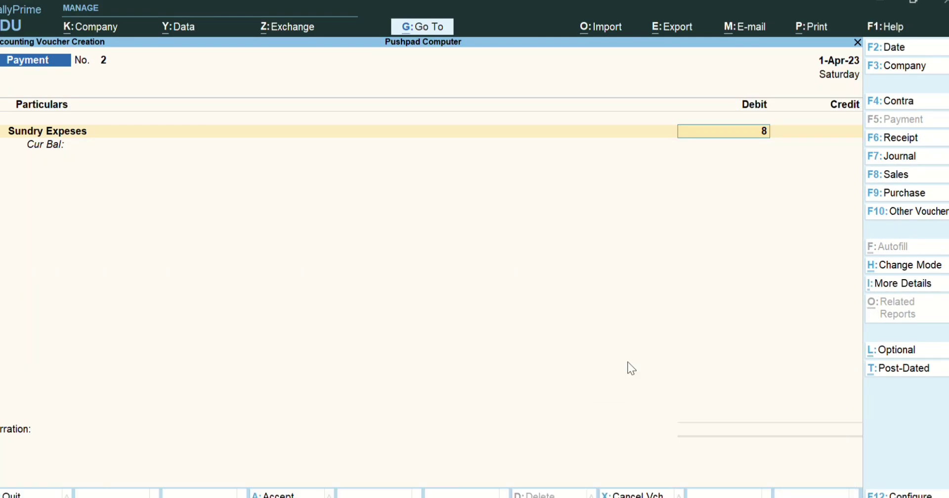
{"action": "type", "text": "0"}
{"action": "key", "text": "Return"}
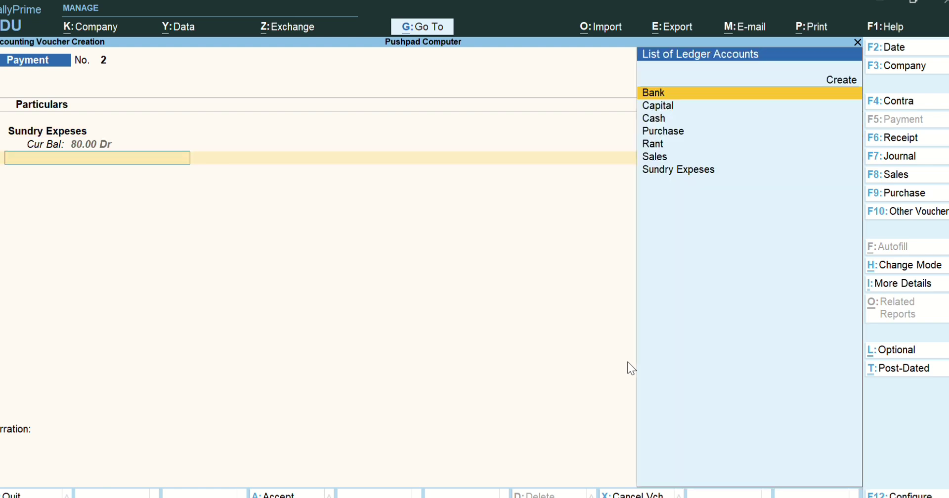
{"action": "key", "text": "Down"}
{"action": "key", "text": "Down"}
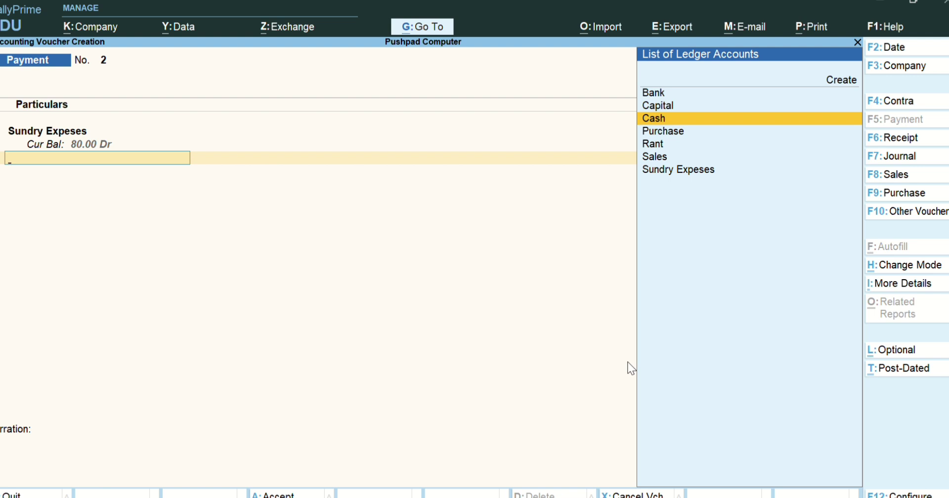
{"action": "key", "text": "Return"}
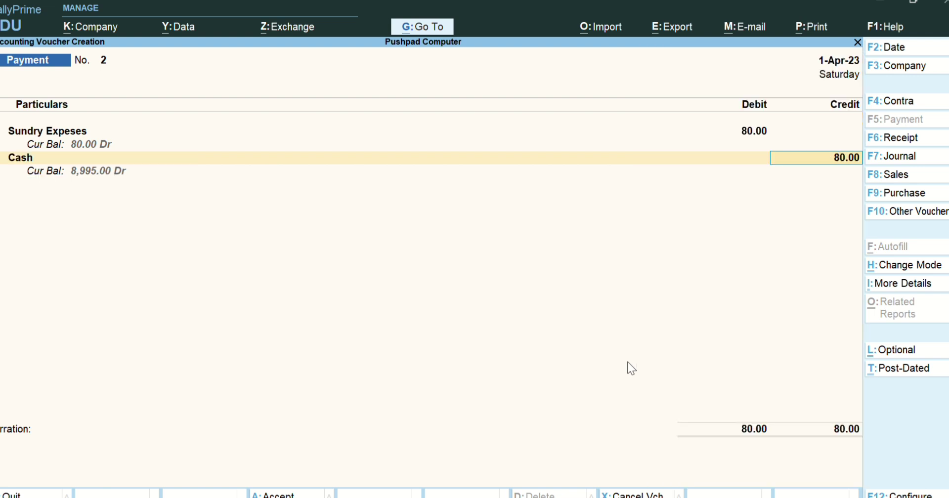
{"action": "key", "text": "Return"}
{"action": "key", "text": "Return"}
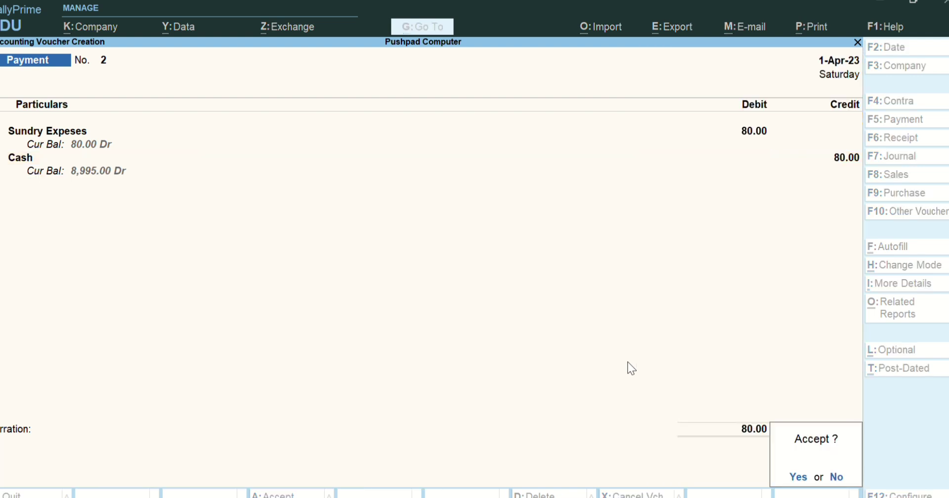
{"action": "key", "text": "Return"}
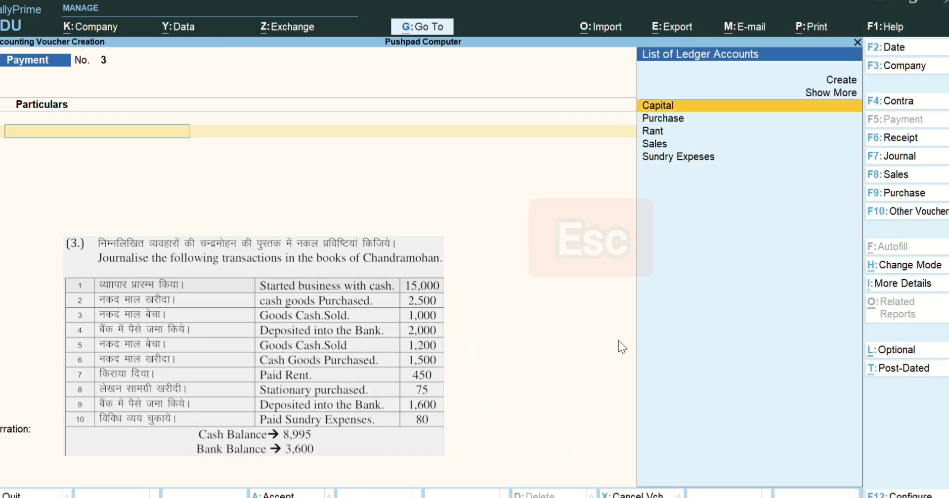
Leave voucher entry and open the list of additional reports from the Gateway of Tally.
{"action": "key", "text": "Escape"}
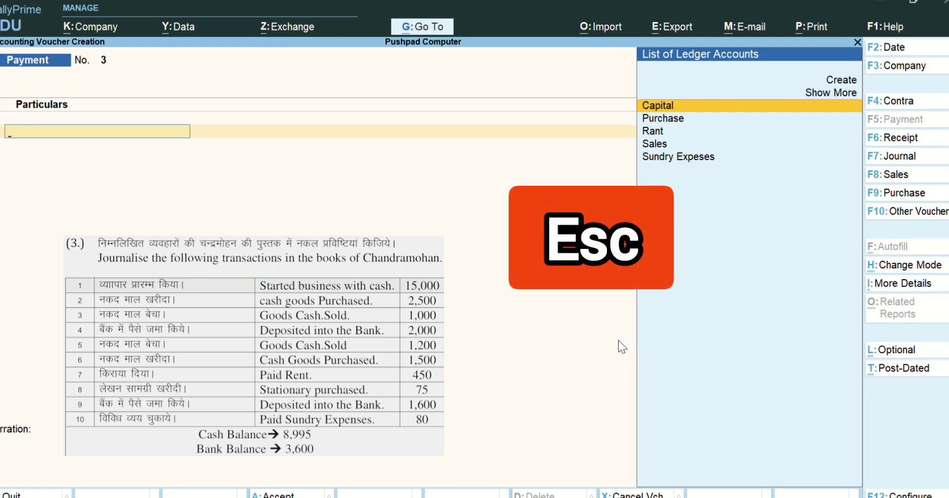
{"action": "key", "text": "Escape"}
{"action": "key", "text": "Escape"}
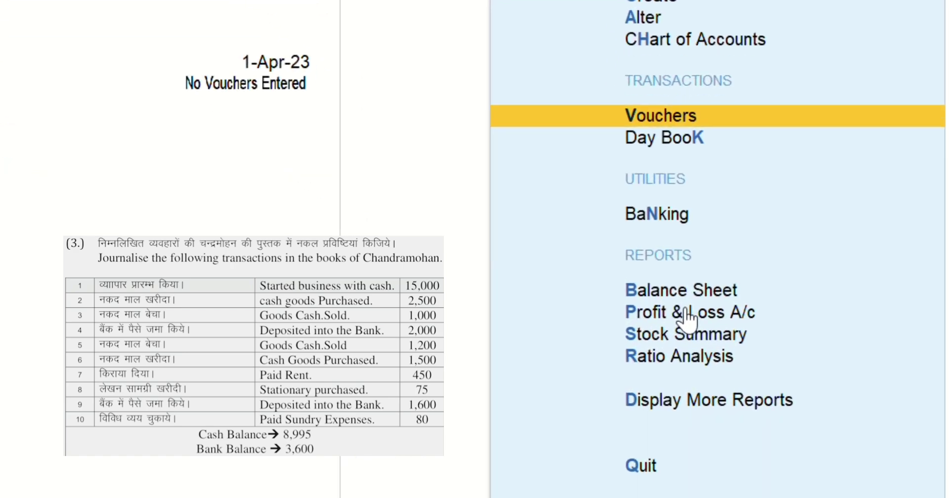
{"action": "key", "text": "Down"}
{"action": "key", "text": "Down"}
{"action": "key", "text": "Down"}
{"action": "key", "text": "Down"}
{"action": "key", "text": "Down"}
{"action": "key", "text": "Down"}
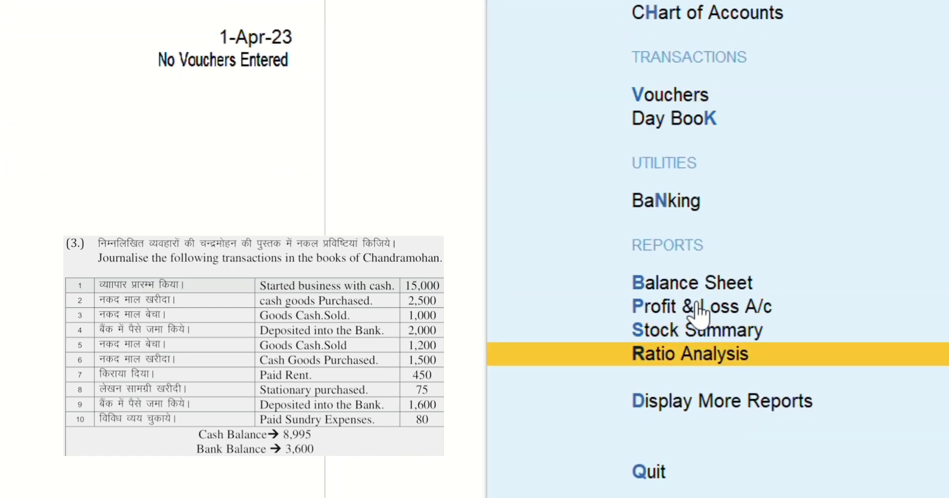
{"action": "key", "text": "Down"}
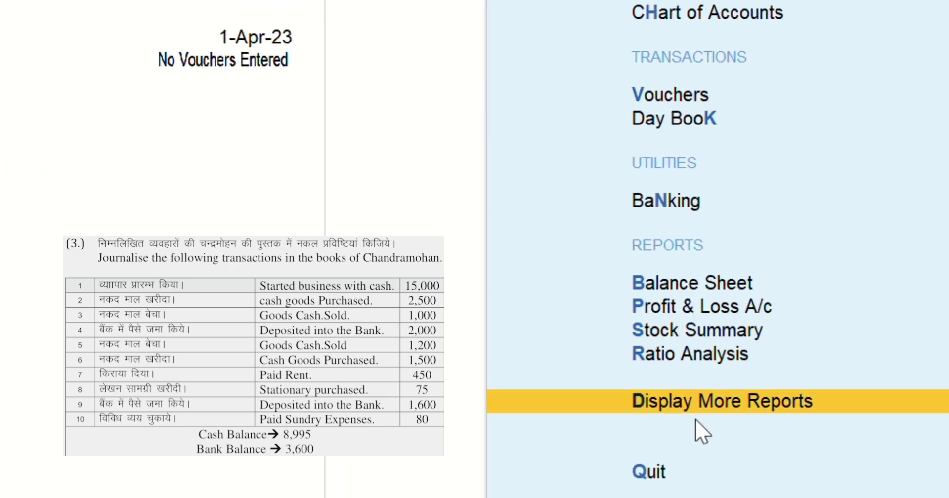
{"action": "key", "text": "Return"}
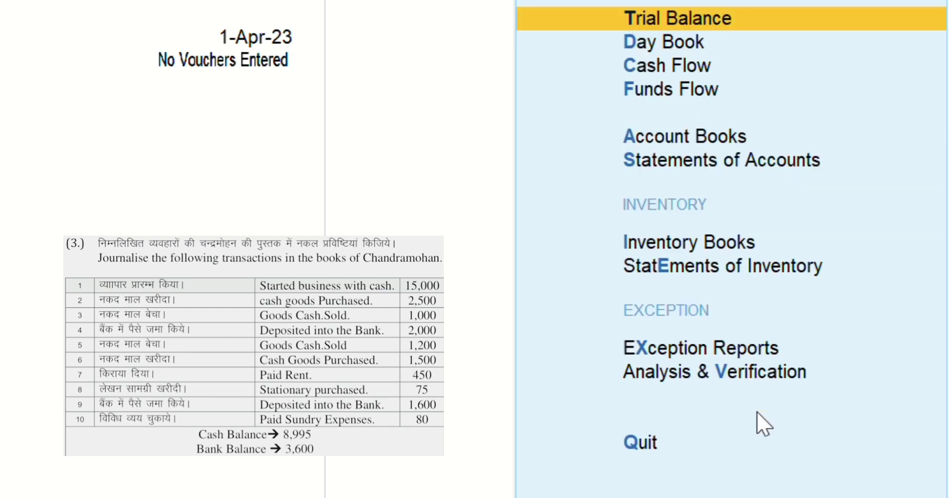
Open the Cash/Bank Book(s) summary among the account books and check the cash and bank closing balances.
{"action": "key", "text": "Down"}
{"action": "key", "text": "Down"}
{"action": "key", "text": "Down"}
{"action": "key", "text": "Down"}
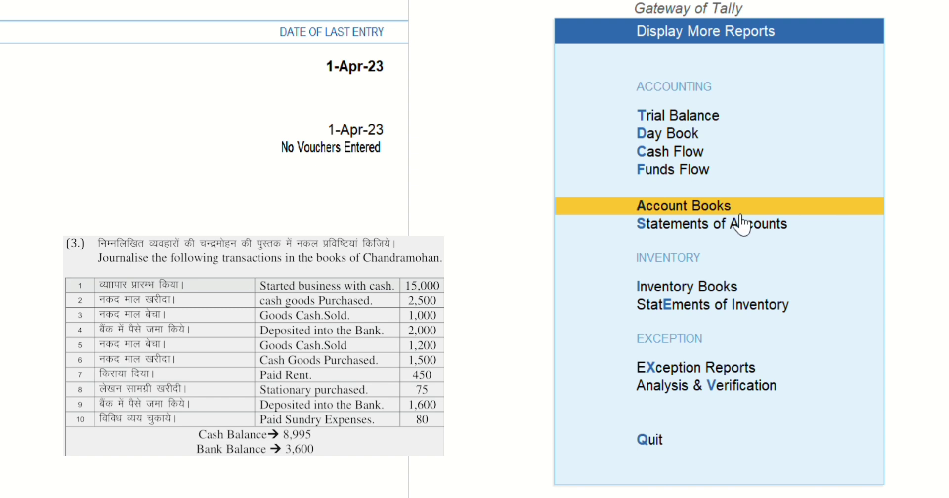
{"action": "key", "text": "Return"}
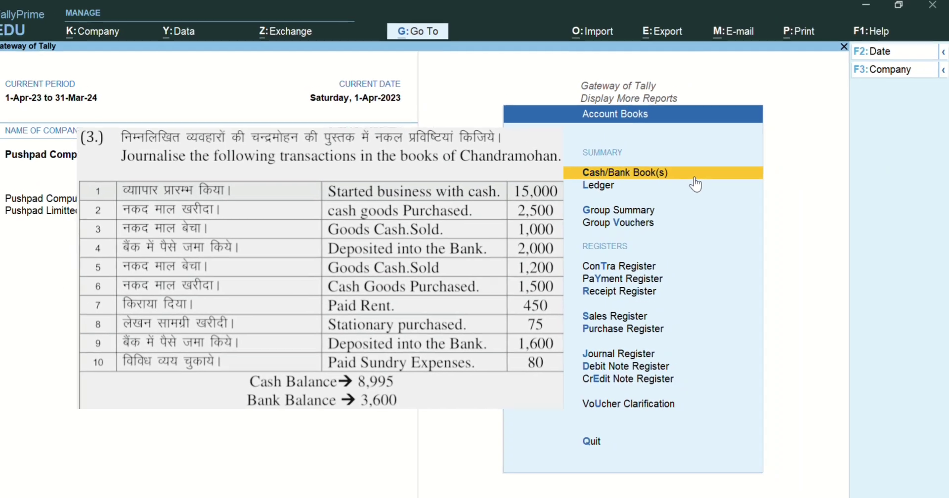
{"action": "left_click", "coordinate": [807, 99]}
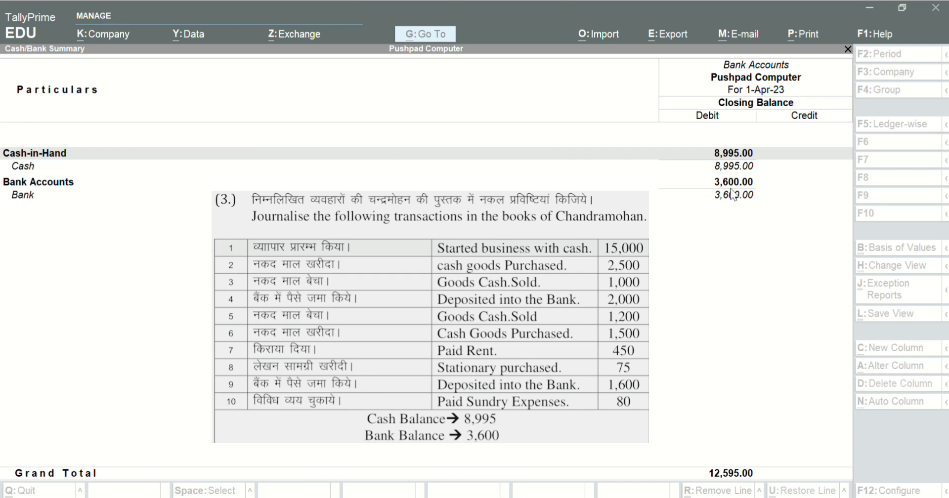
{"action": "left_click", "coordinate": [741, 240]}
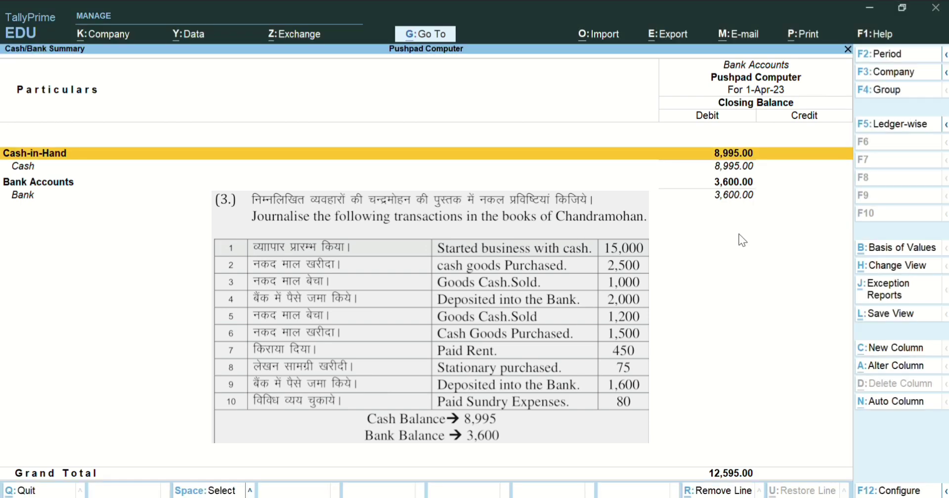